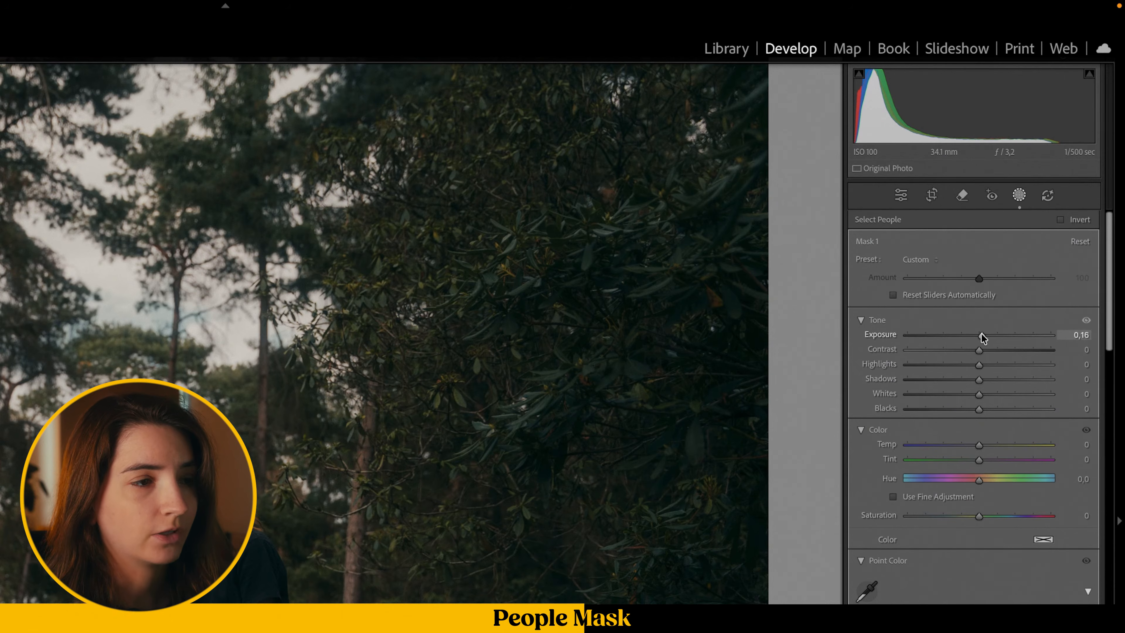
Create an Entire Person mask for Person 2, the taller person on the trunk, and slightly strengthen its Effects adjustment.
{"action": "left_click", "coordinate": [822, 72]}
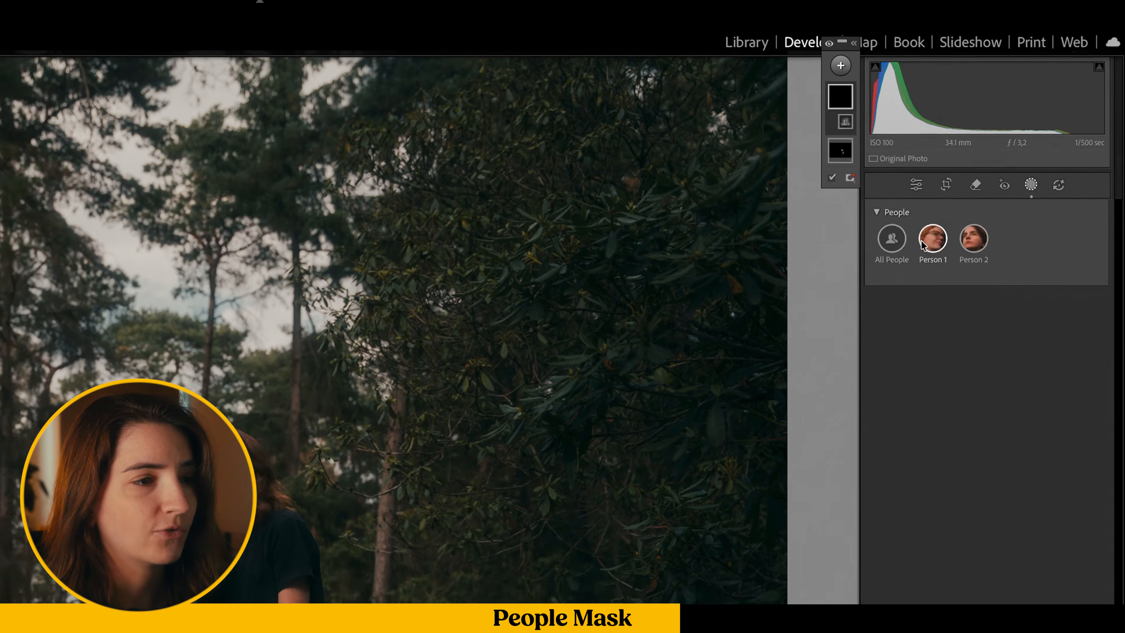
{"action": "left_click", "coordinate": [971, 240]}
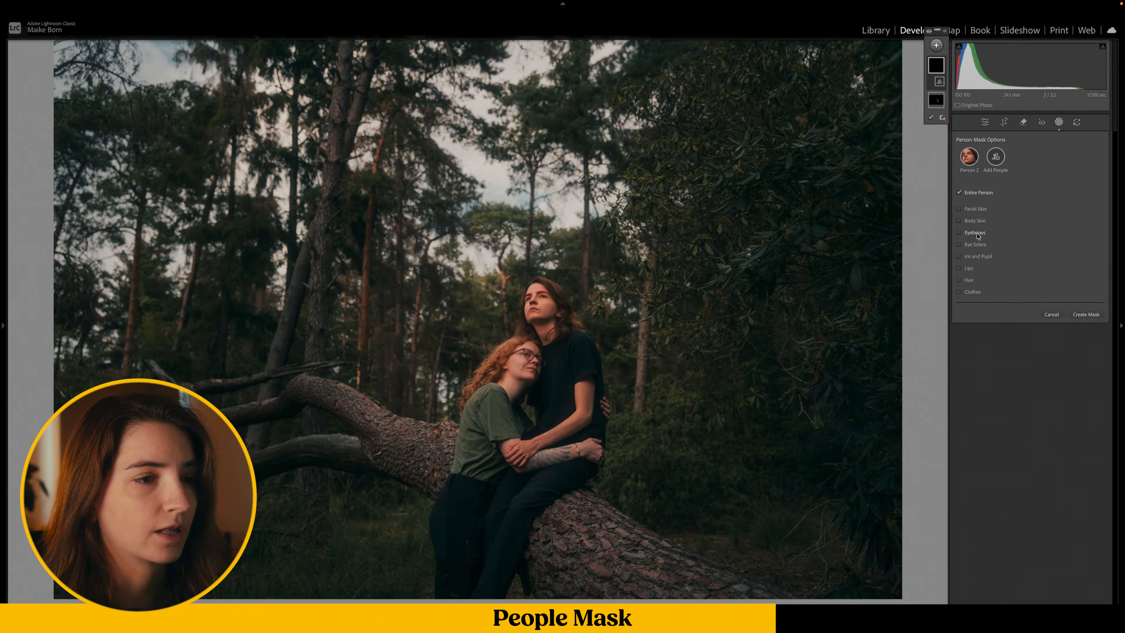
{"action": "left_click", "coordinate": [1086, 321]}
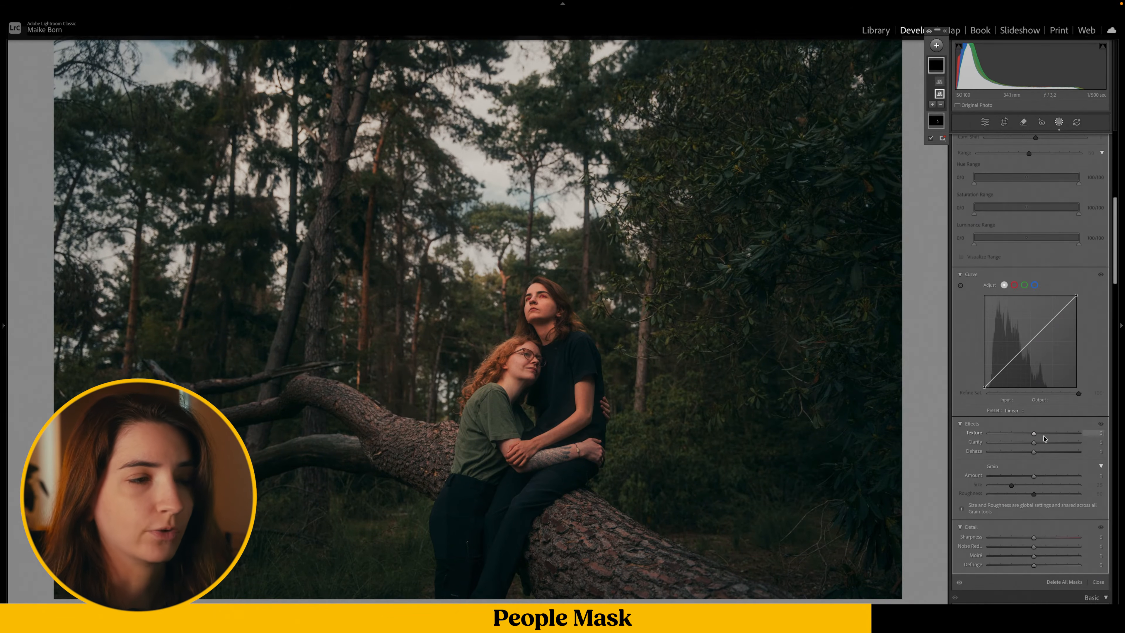
{"action": "left_click_drag", "start_coordinate": [1039, 446], "coordinate": [1045, 445]}
{"action": "left_click", "coordinate": [1059, 124]}
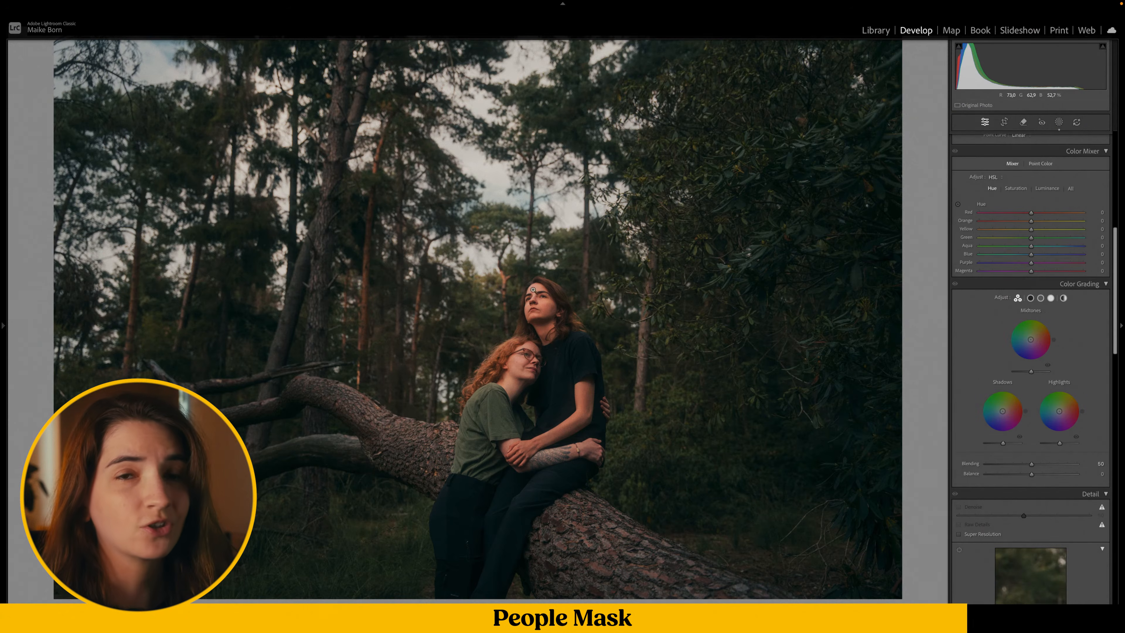
{"action": "left_click", "coordinate": [542, 284]}
{"action": "key", "text": "y"}
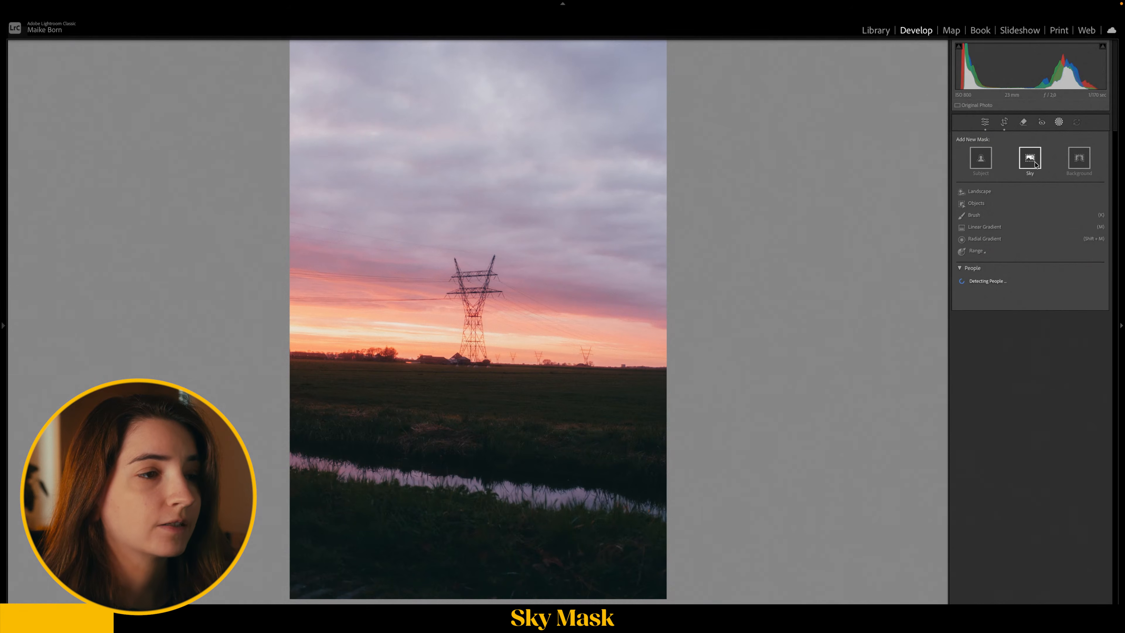
Create a Sky mask on the sunset photo and set its exposure to about −0.22 and highlights to −53.
{"action": "left_click", "coordinate": [1030, 159]}
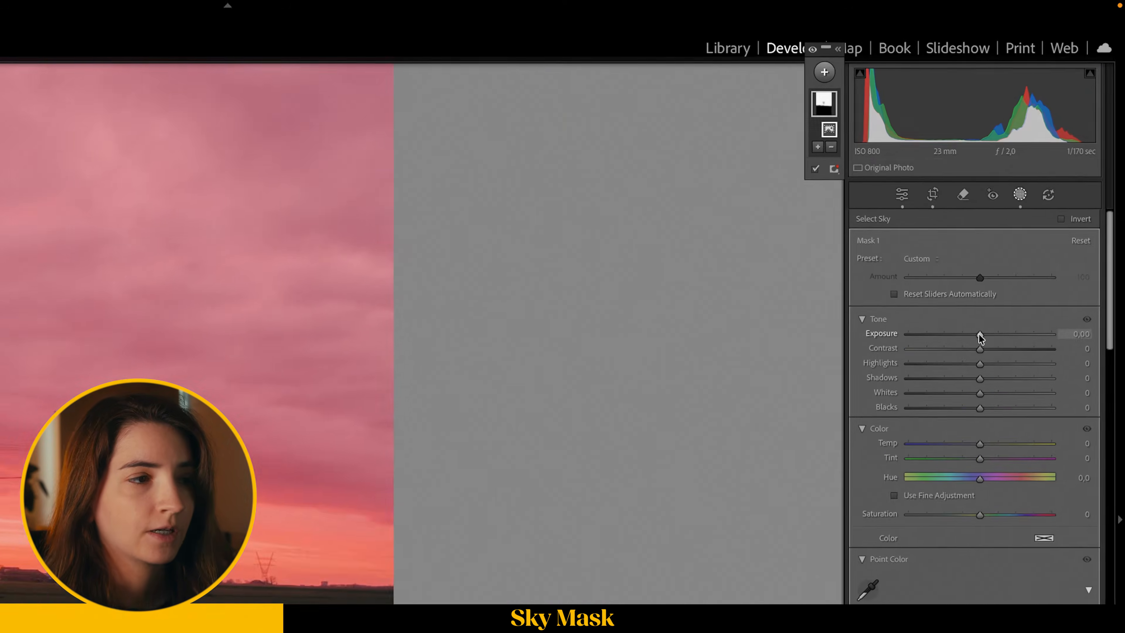
{"action": "left_click_drag", "start_coordinate": [1034, 209], "coordinate": [1023, 231]}
{"action": "left_click_drag", "start_coordinate": [960, 366], "coordinate": [934, 367]}
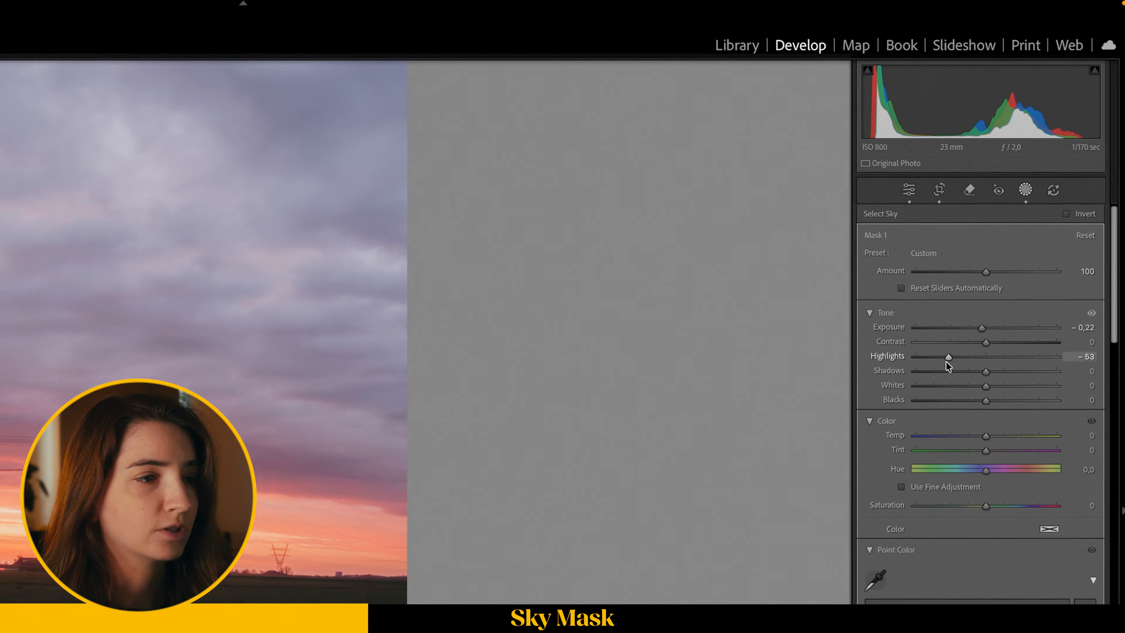
Raise the sky mask's dehaze slightly, and set its temperature to −14 and tint to about 65.
{"action": "scroll", "coordinate": [907, 543], "scroll_direction": "down", "scroll_amount": 5}
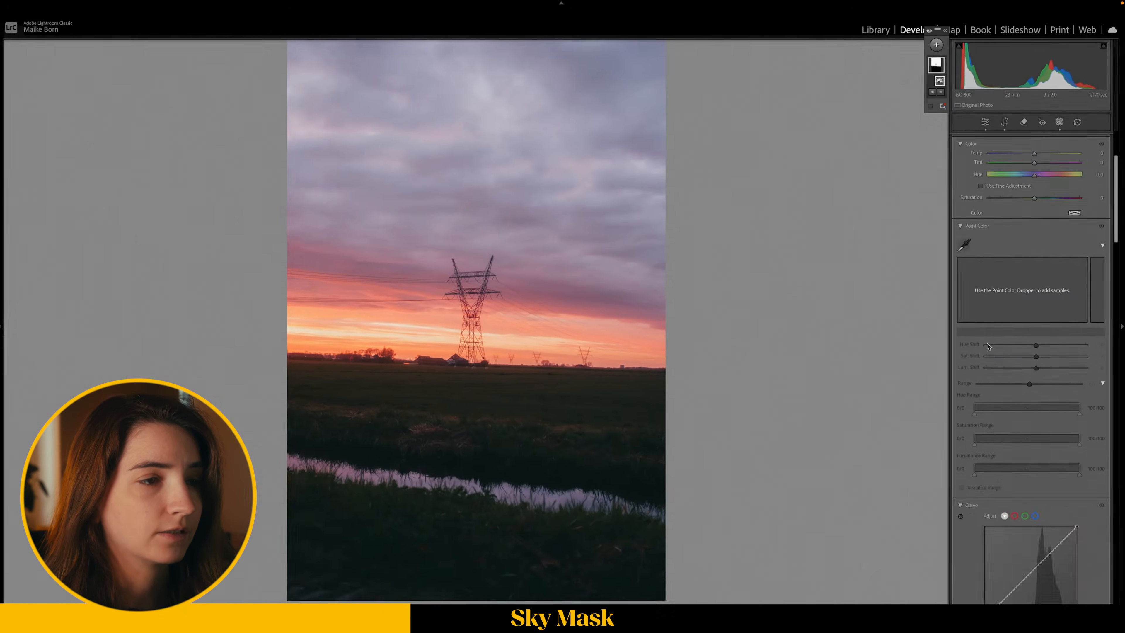
{"action": "scroll", "coordinate": [1018, 512], "scroll_direction": "down", "scroll_amount": 4}
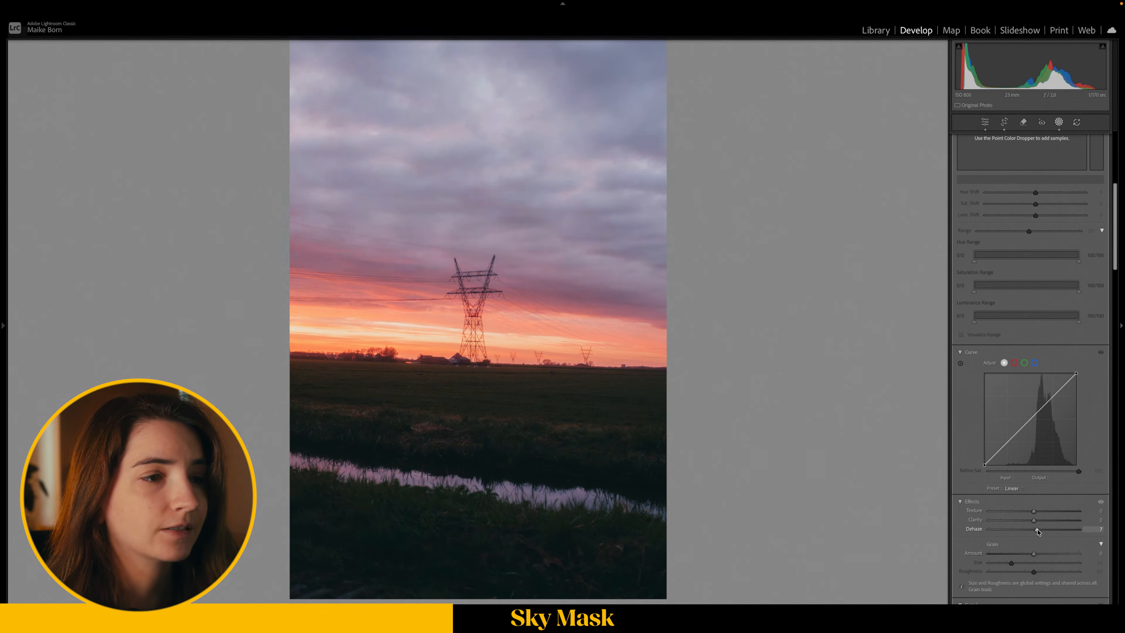
{"action": "left_click_drag", "start_coordinate": [1038, 531], "coordinate": [1042, 531]}
{"action": "scroll", "coordinate": [1017, 441], "scroll_direction": "up", "scroll_amount": 7}
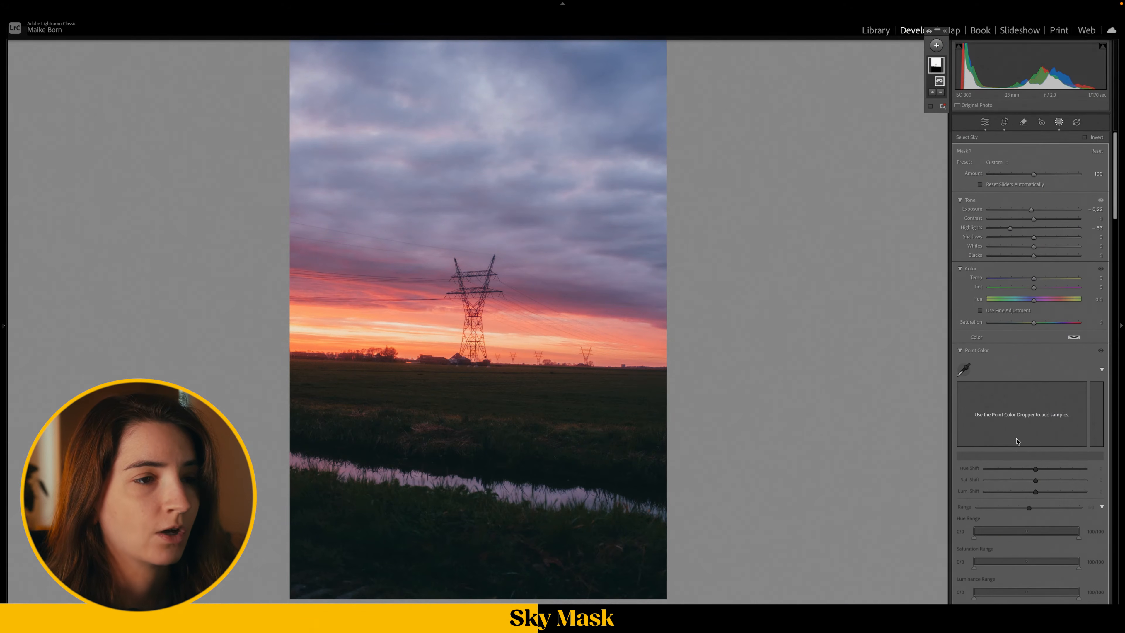
{"action": "left_click_drag", "start_coordinate": [1048, 280], "coordinate": [1027, 279]}
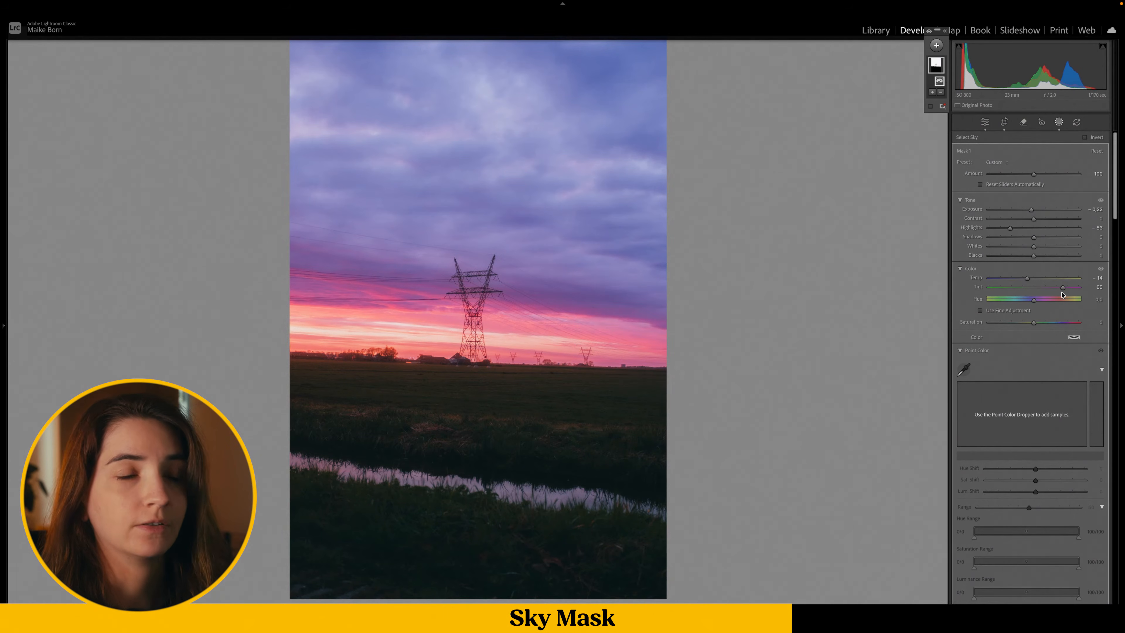
Intersect the sky mask with a luminance range sampled from the clouds, narrow it to 71/85–100/100, and ease the mask's highlights reduction.
{"action": "right_click", "coordinate": [935, 64]}
{"action": "mouse_move", "coordinate": [987, 111]}
{"action": "left_click", "coordinate": [1083, 229]}
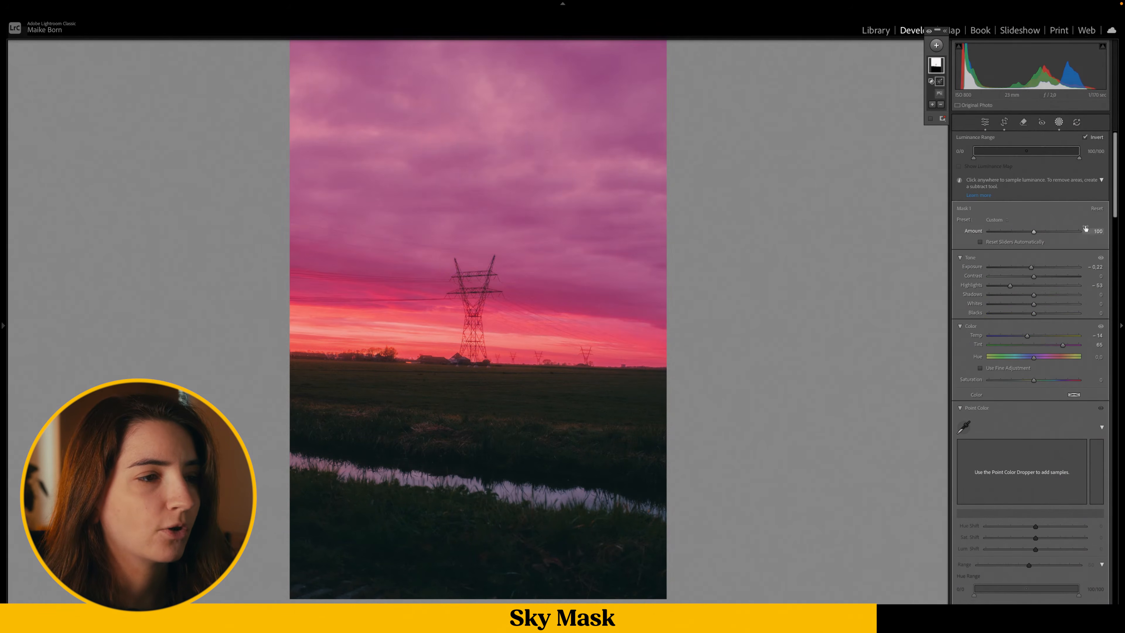
{"action": "left_click", "coordinate": [607, 252]}
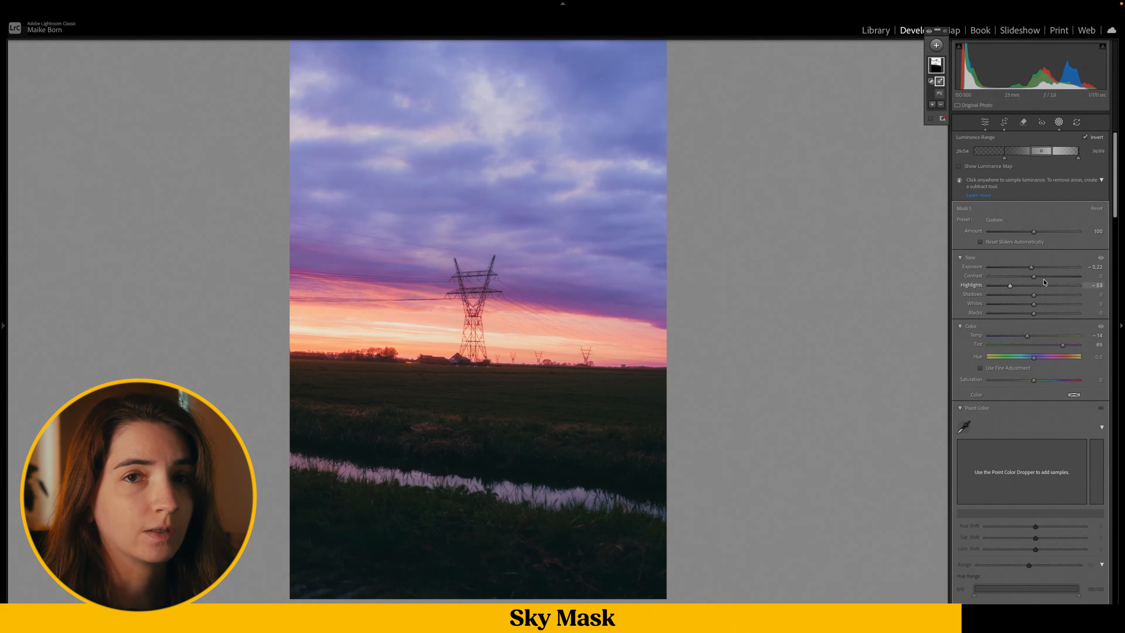
{"action": "left_click", "coordinate": [930, 119]}
{"action": "left_click_drag", "start_coordinate": [1011, 159], "coordinate": [1078, 153]}
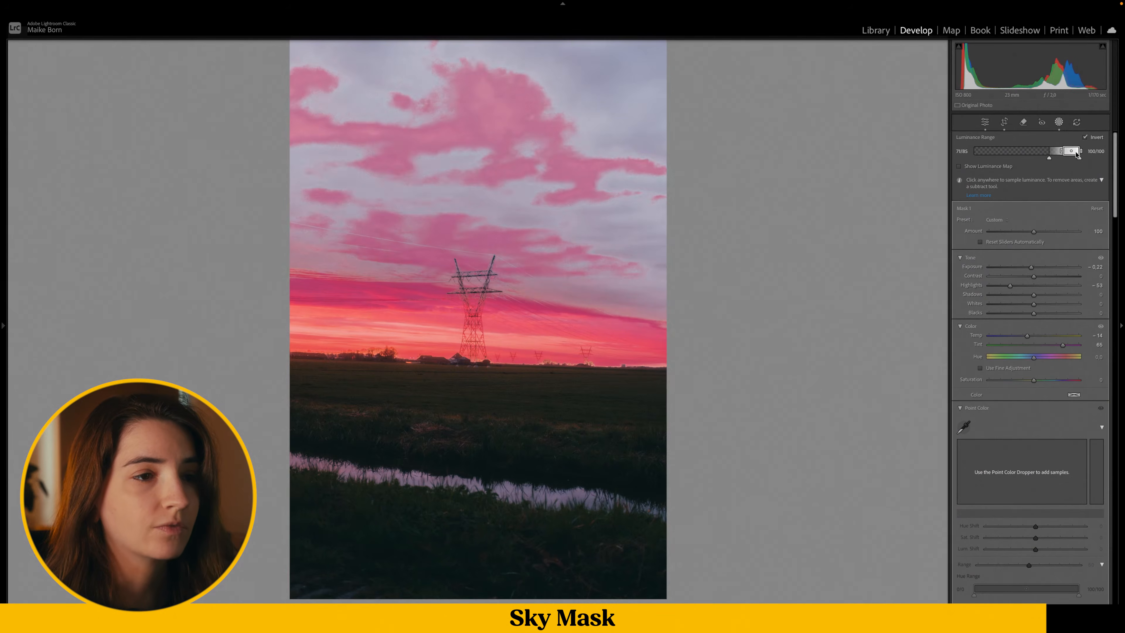
{"action": "left_click_drag", "start_coordinate": [1011, 287], "coordinate": [1018, 288]}
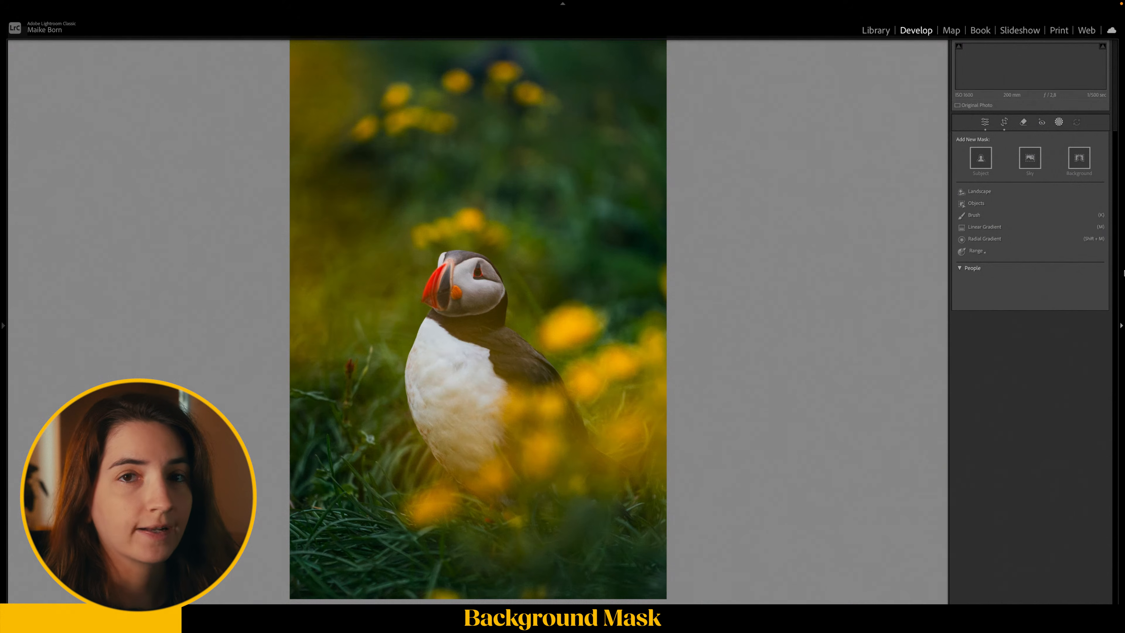
Create a Background mask behind the puffin and set its exposure to about −0.41, temperature to −14 and saturation to −27.
{"action": "left_click", "coordinate": [1085, 163]}
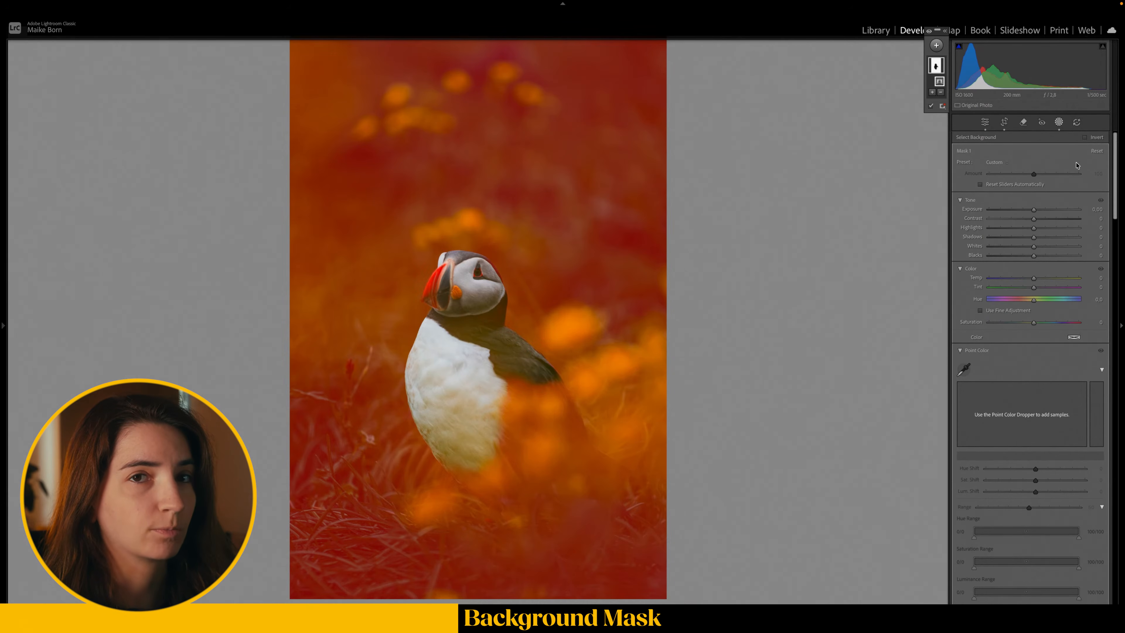
{"action": "left_click_drag", "start_coordinate": [1034, 211], "coordinate": [1029, 213]}
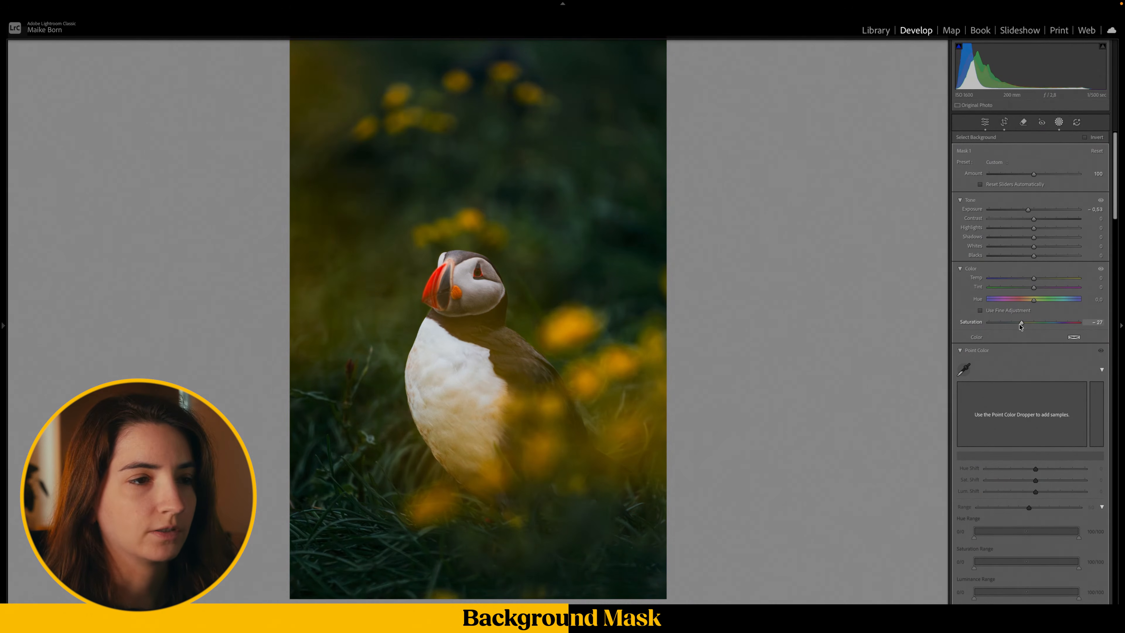
{"action": "left_click_drag", "start_coordinate": [1029, 280], "coordinate": [1027, 279]}
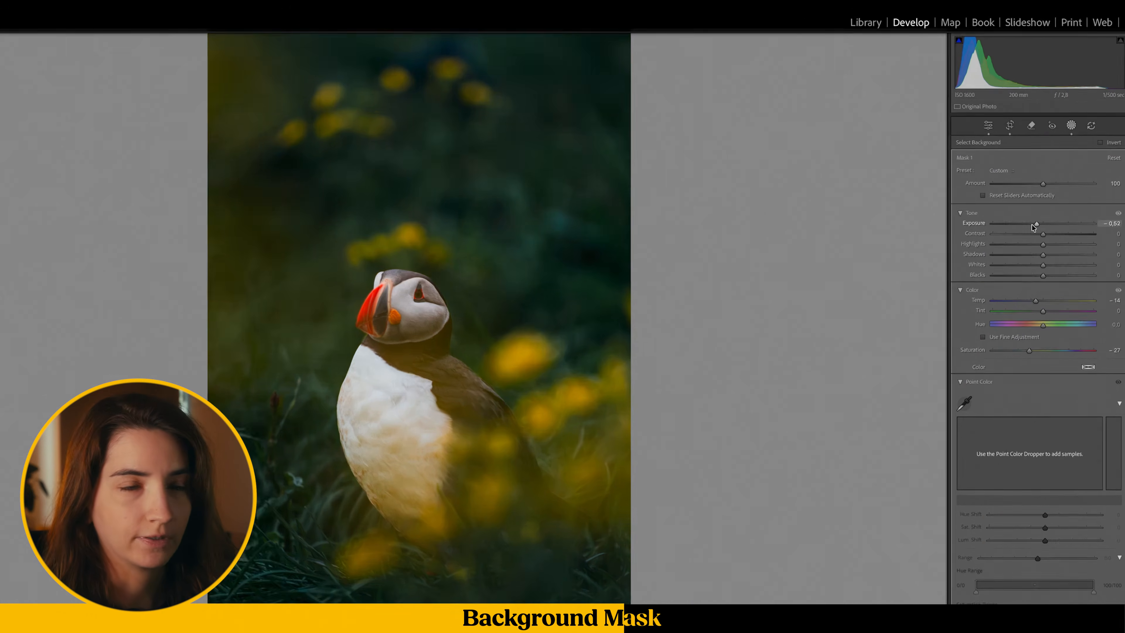
{"action": "left_click_drag", "start_coordinate": [1025, 210], "coordinate": [1029, 211]}
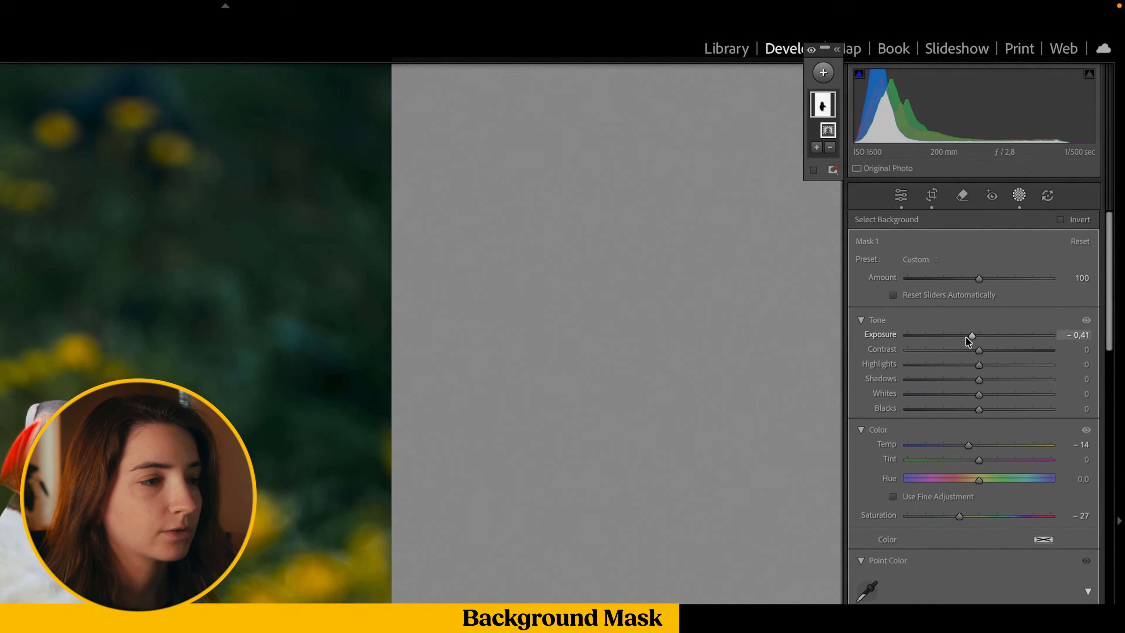
{"action": "scroll", "coordinate": [962, 505], "scroll_direction": "down", "scroll_amount": 10}
{"action": "left_click_drag", "start_coordinate": [1033, 334], "coordinate": [1035, 335]}
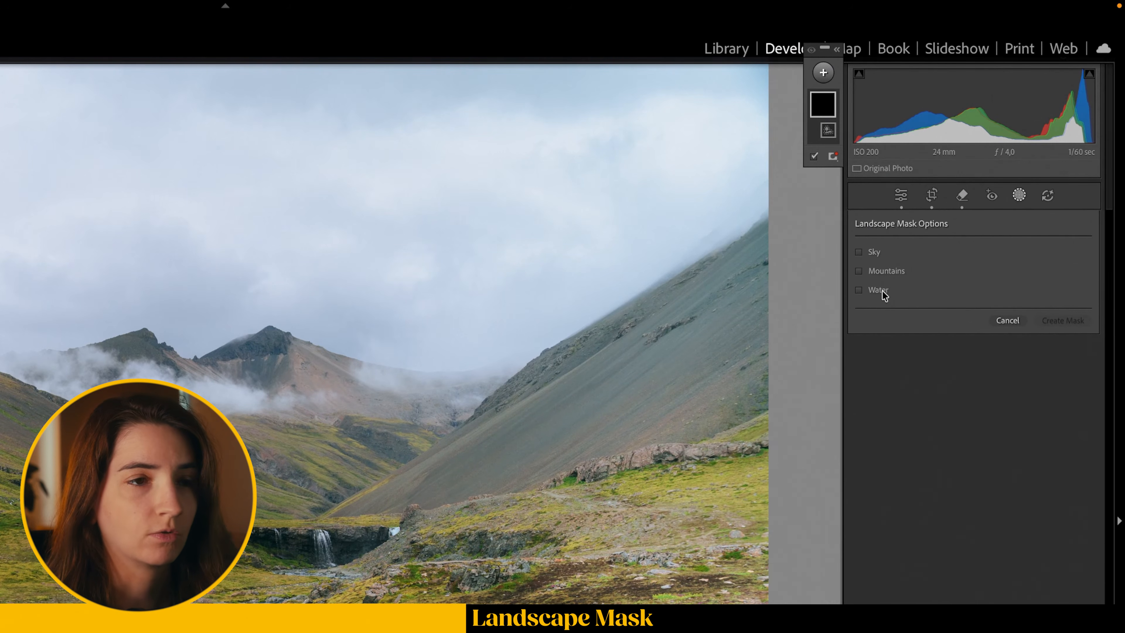
Create separate landscape masks for the sky, the water and the mountains in the valley photo.
{"action": "left_click", "coordinate": [876, 251]}
{"action": "left_click", "coordinate": [1062, 319]}
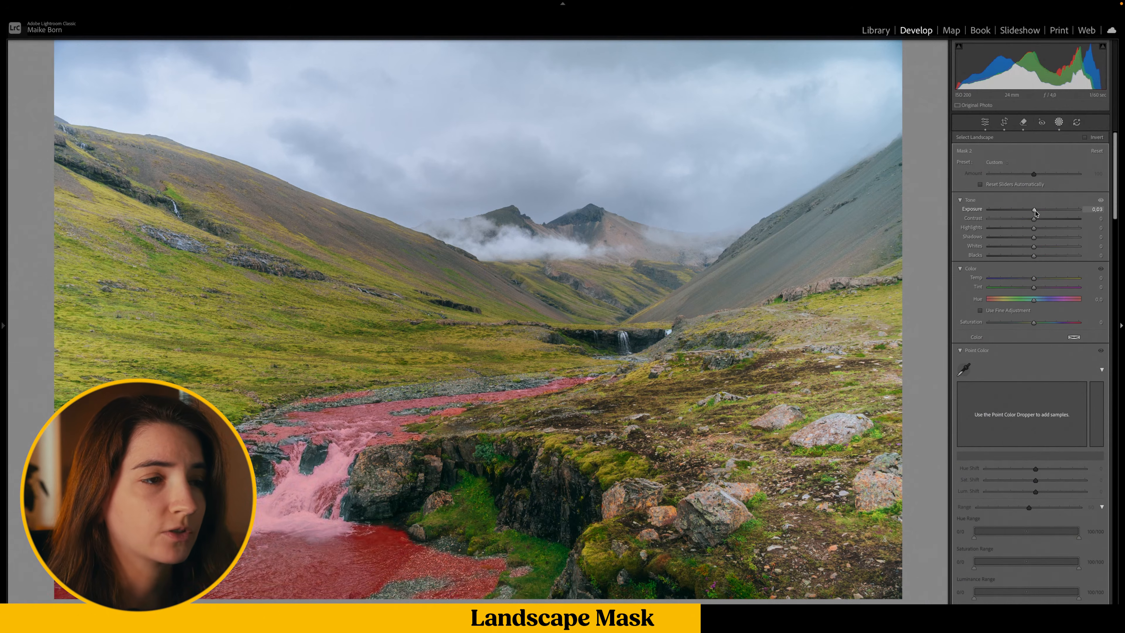
{"action": "left_click", "coordinate": [935, 45]}
{"action": "left_click", "coordinate": [982, 172]}
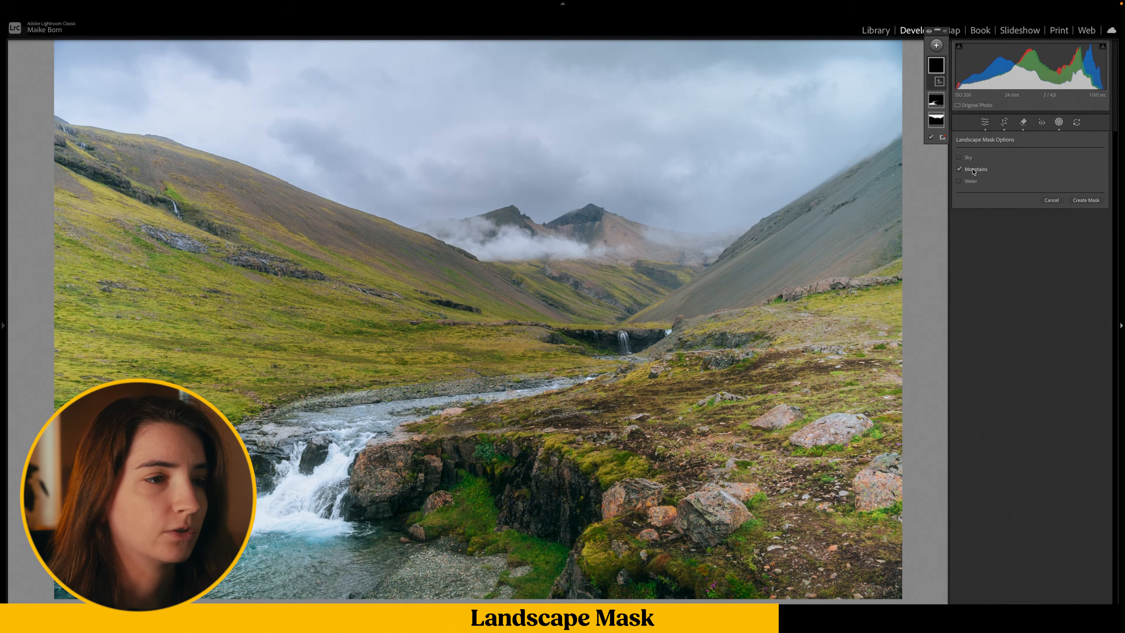
{"action": "left_click", "coordinate": [1086, 200]}
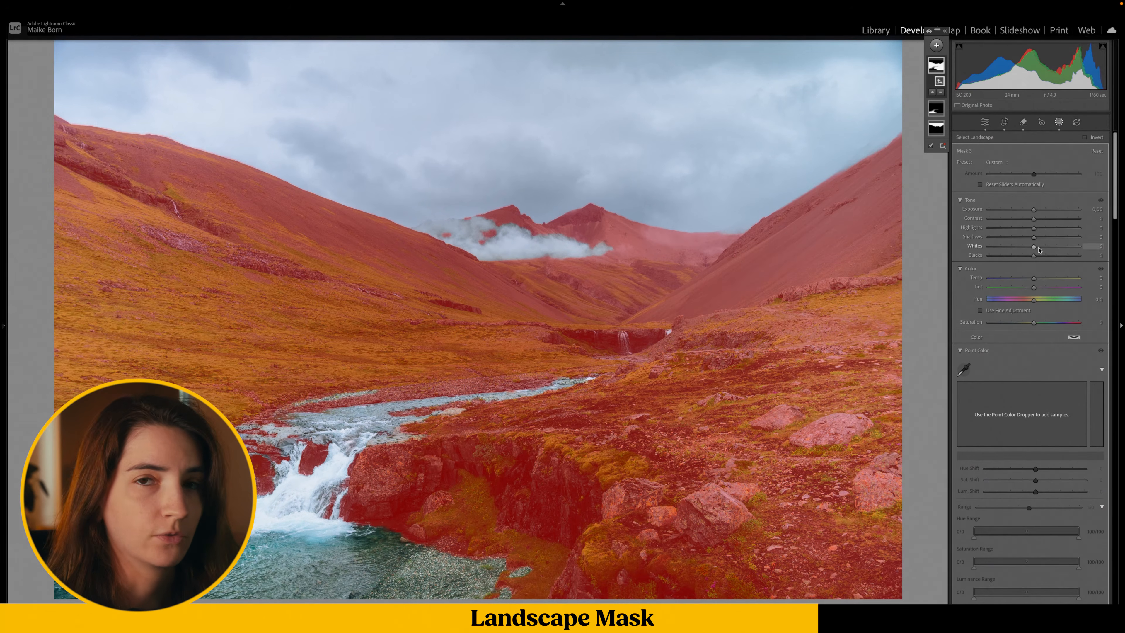
Adjust the saturation of the mountains mask and lower its exposure slightly.
{"action": "scroll", "coordinate": [987, 364], "scroll_direction": "down", "scroll_amount": 2}
{"action": "scroll", "coordinate": [987, 364], "scroll_direction": "up", "scroll_amount": 2}
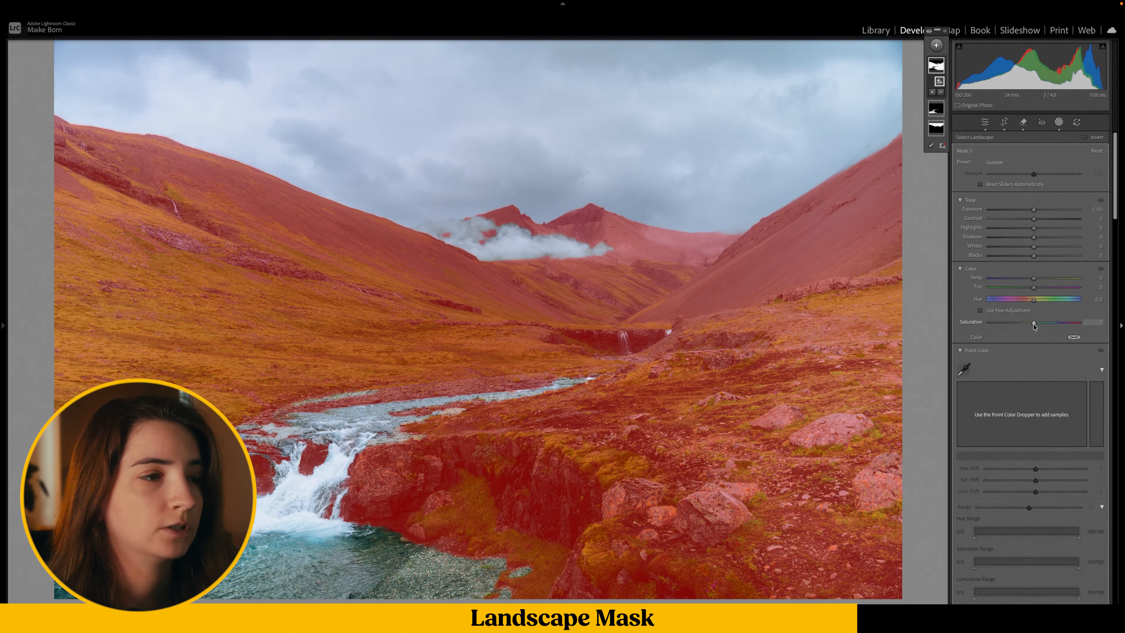
{"action": "scroll", "coordinate": [1014, 367], "scroll_direction": "down", "scroll_amount": 4}
{"action": "scroll", "coordinate": [1014, 368], "scroll_direction": "up", "scroll_amount": 4}
{"action": "left_click_drag", "start_coordinate": [1033, 323], "coordinate": [1030, 289]}
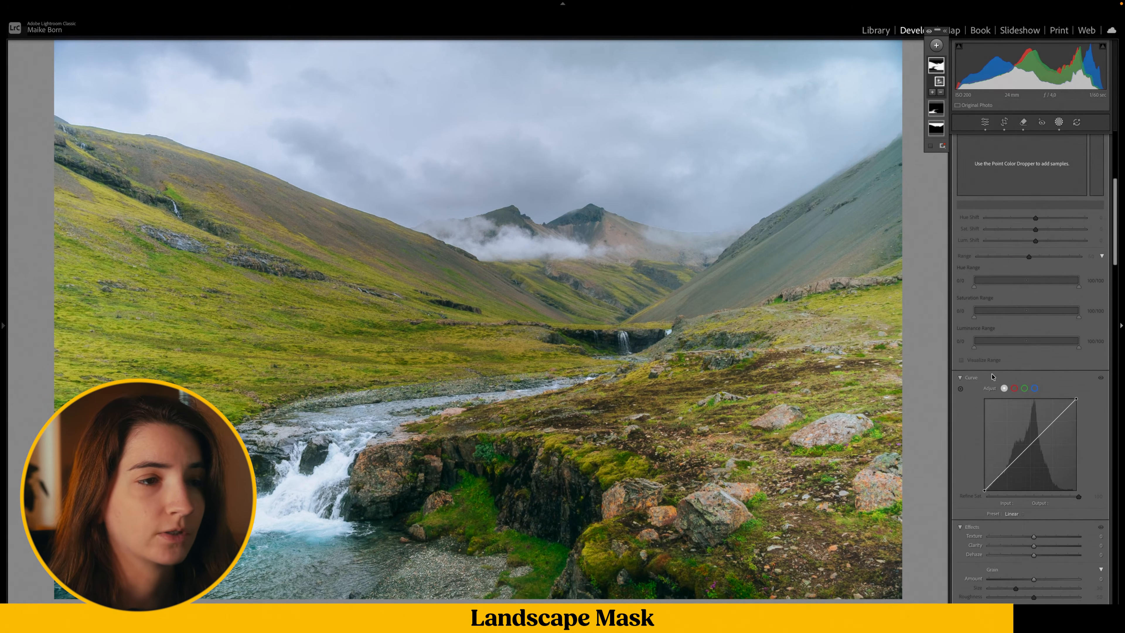
{"action": "left_click_drag", "start_coordinate": [1034, 209], "coordinate": [1025, 212]}
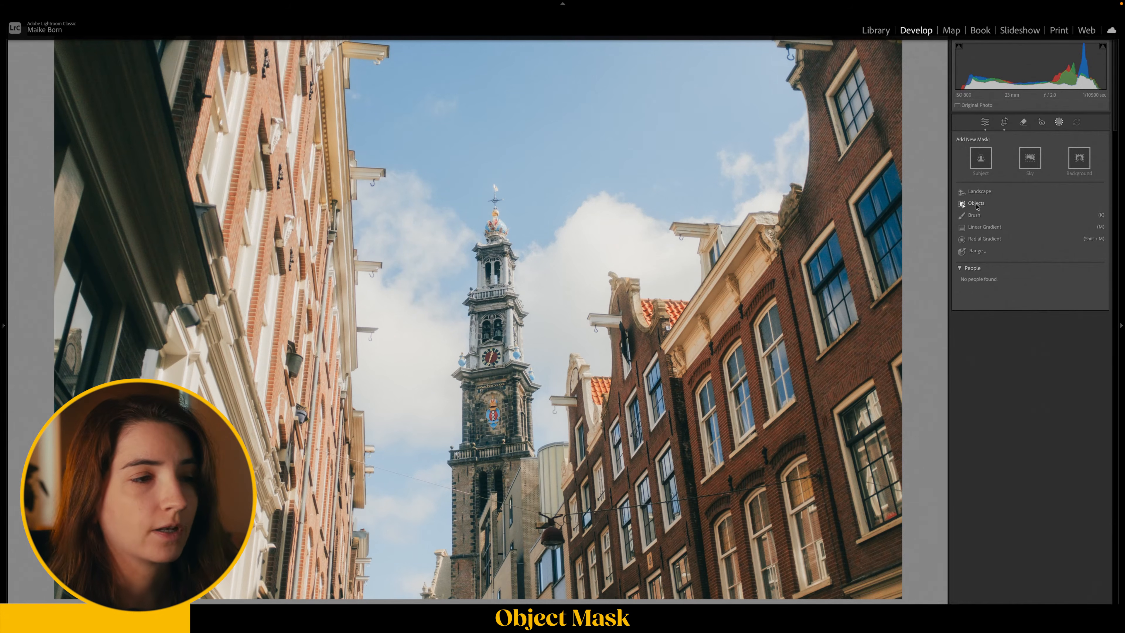
Create an Objects mask by brushing roughly over the church tower, raise its exposure slightly and lower its shadows.
{"action": "left_click", "coordinate": [976, 204]}
{"action": "mouse_move", "coordinate": [499, 191]}
{"action": "left_mouse_down"}
{"action": "mouse_move", "coordinate": [473, 314]}
{"action": "mouse_move", "coordinate": [528, 265]}
{"action": "mouse_move", "coordinate": [510, 354]}
{"action": "mouse_move", "coordinate": [469, 368]}
{"action": "mouse_move", "coordinate": [454, 401]}
{"action": "mouse_move", "coordinate": [484, 430]}
{"action": "left_mouse_up"}
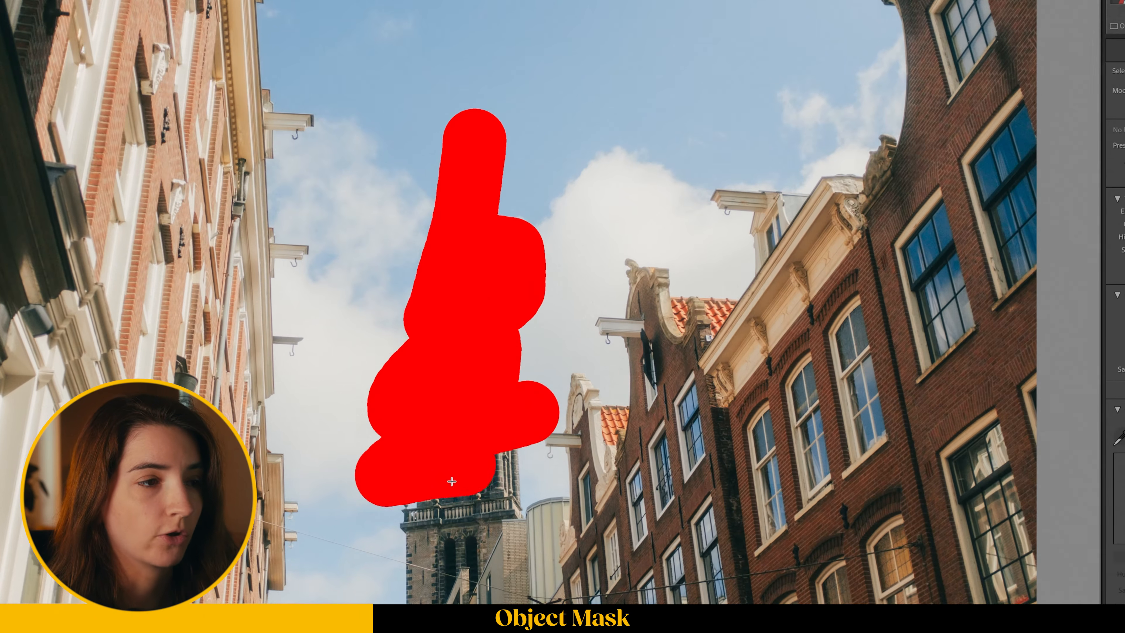
{"action": "mouse_move", "coordinate": [452, 481]}
{"action": "left_mouse_down"}
{"action": "mouse_move", "coordinate": [510, 452]}
{"action": "mouse_move", "coordinate": [496, 513]}
{"action": "left_mouse_up"}
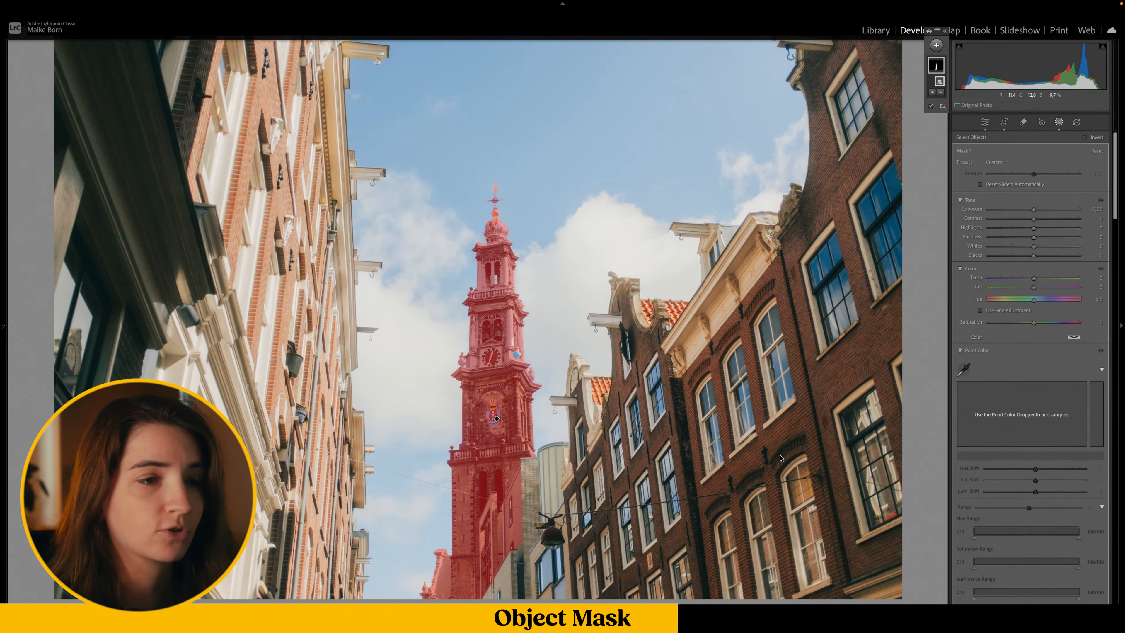
{"action": "left_click_drag", "start_coordinate": [1034, 210], "coordinate": [1036, 210]}
{"action": "left_click_drag", "start_coordinate": [1034, 238], "coordinate": [1027, 239]}
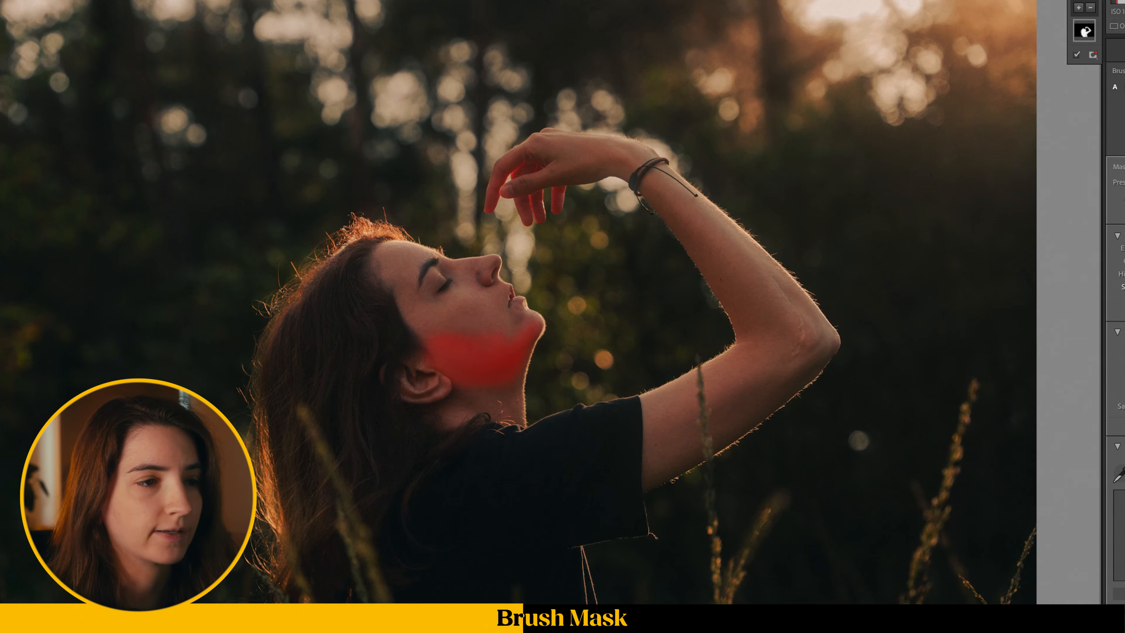
Set the brush mask's shadows to −10 on the woman's face and paint the mask along her raised arm.
{"action": "left_click_drag", "start_coordinate": [1123, 287], "coordinate": [1124, 287]}
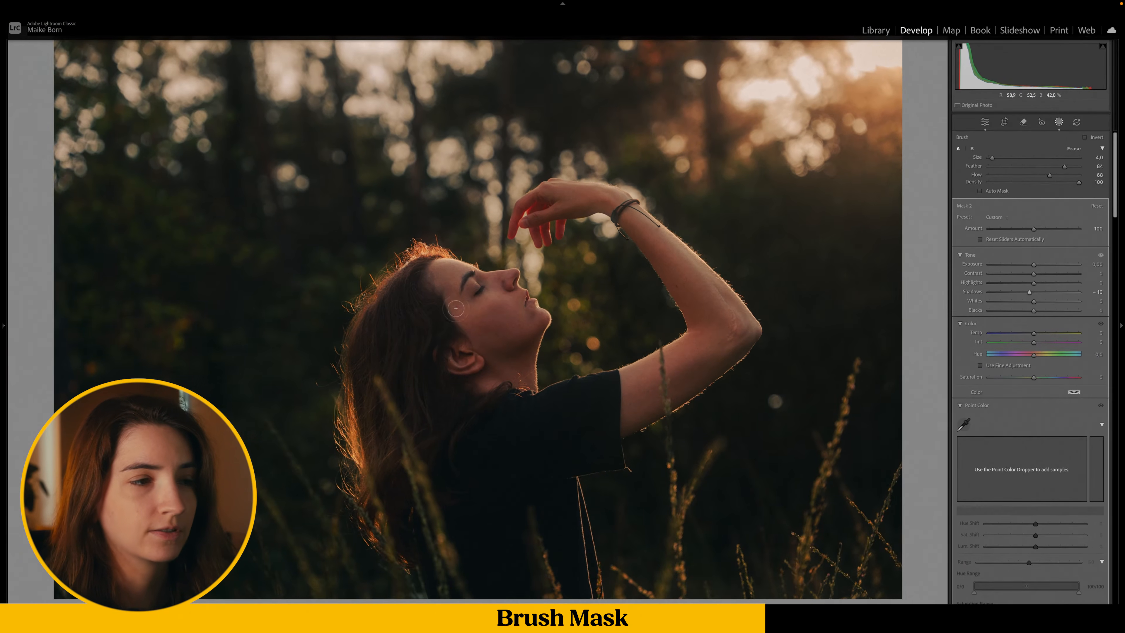
{"action": "left_click_drag", "start_coordinate": [702, 373], "coordinate": [744, 346]}
{"action": "scroll", "coordinate": [633, 222], "scroll_direction": "up", "scroll_amount": 1}
{"action": "left_click_drag", "start_coordinate": [635, 224], "coordinate": [675, 295]}
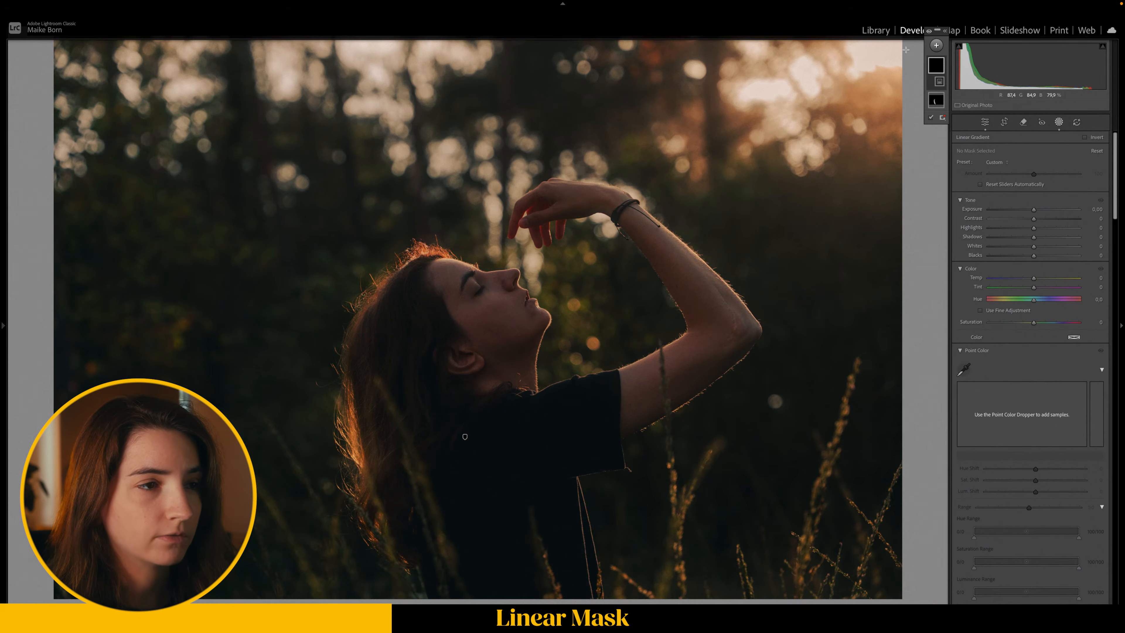
Draw a linear gradient from the photo's upper-right corner down to the woman's shoulder and set its exposure to about 0.59.
{"action": "left_click_drag", "start_coordinate": [905, 50], "coordinate": [613, 366]}
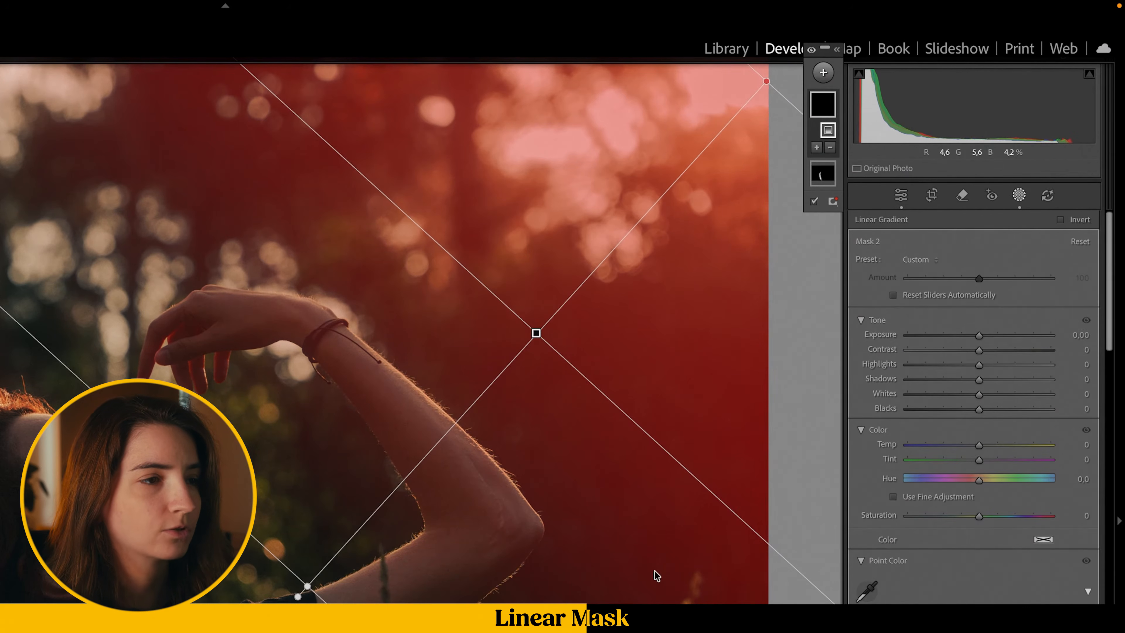
{"action": "left_click_drag", "start_coordinate": [979, 334], "coordinate": [988, 335]}
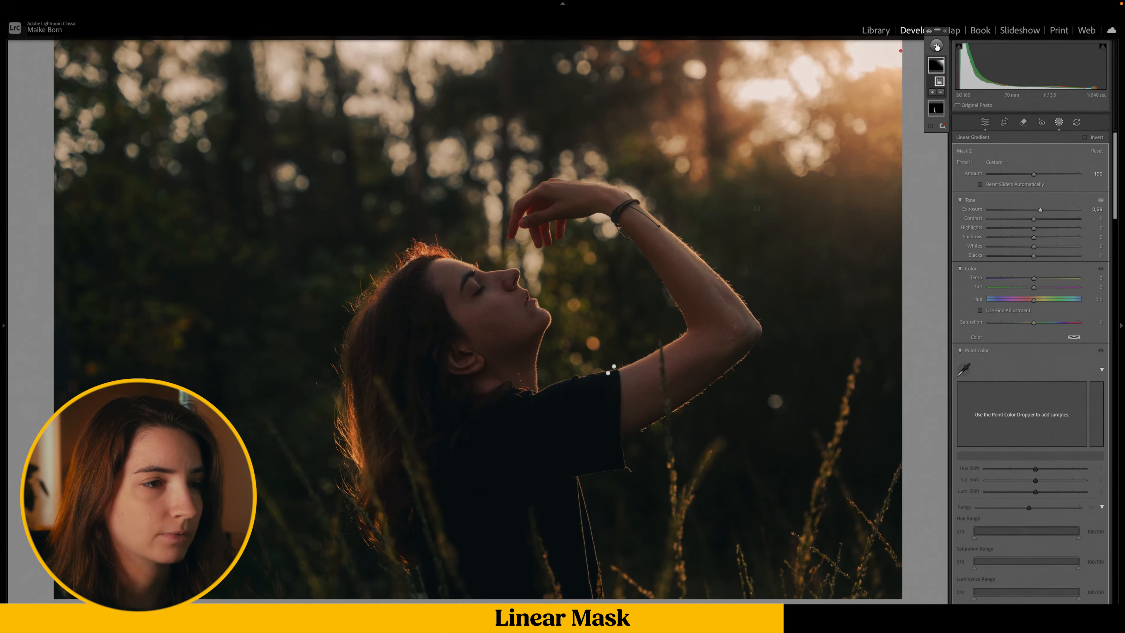
Add a second linear gradient from the photo's left side towards the woman's face and lower its exposure slightly.
{"action": "left_click", "coordinate": [936, 45]}
{"action": "left_click", "coordinate": [946, 150]}
{"action": "left_click_drag", "start_coordinate": [190, 381], "coordinate": [425, 266]}
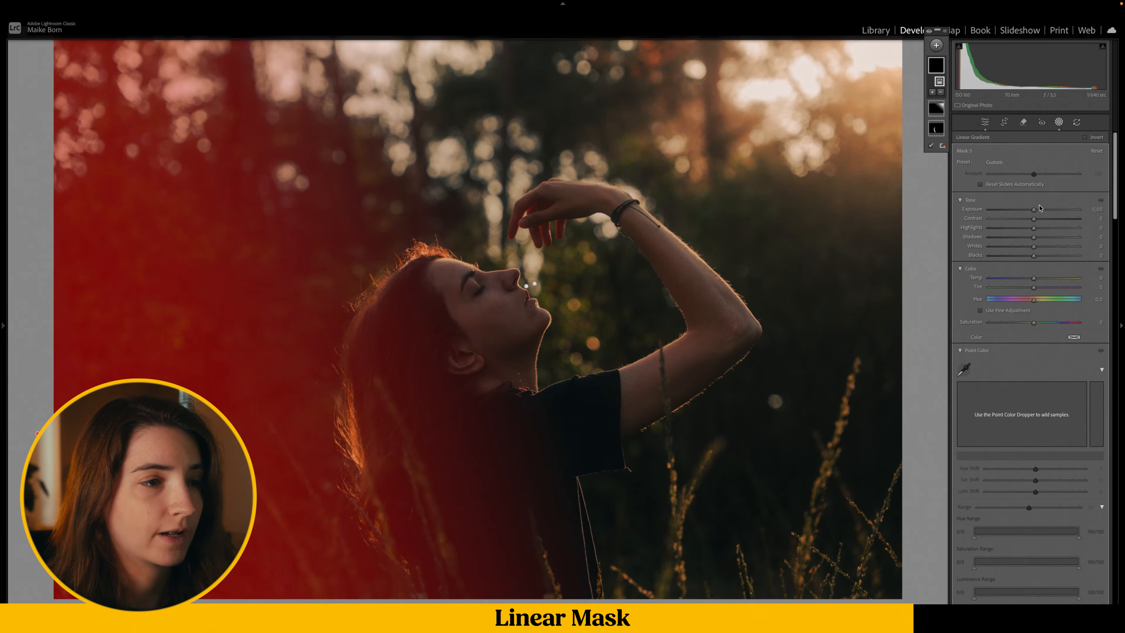
{"action": "left_click_drag", "start_coordinate": [1033, 209], "coordinate": [1031, 210]}
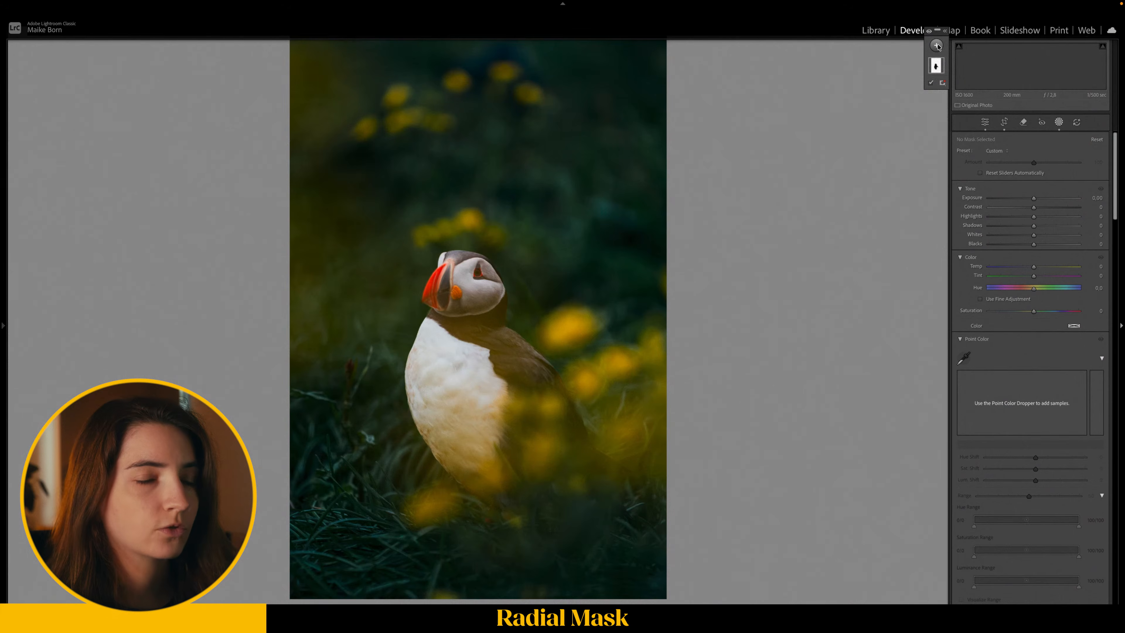
Draw a radial gradient around the puffin, position it over the bird, and raise its exposure to 0.14.
{"action": "mouse_move", "coordinate": [420, 267]}
{"action": "left_mouse_down"}
{"action": "mouse_move", "coordinate": [593, 497]}
{"action": "mouse_move", "coordinate": [551, 437]}
{"action": "left_mouse_up"}
{"action": "left_click_drag", "start_coordinate": [477, 296], "coordinate": [531, 345]}
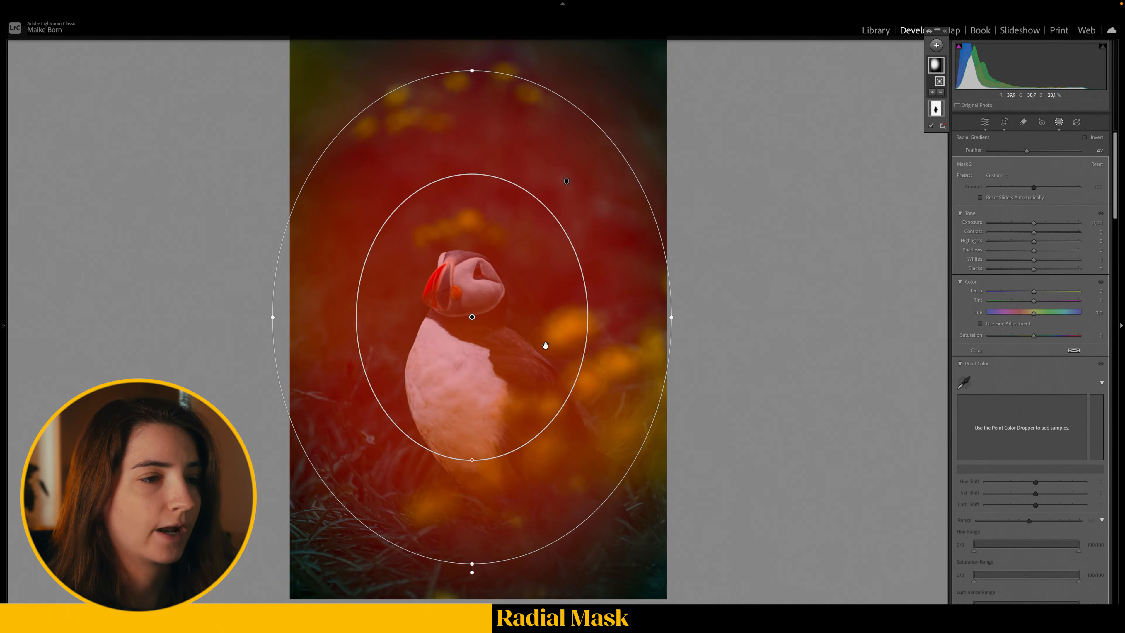
{"action": "left_click_drag", "start_coordinate": [1034, 222], "coordinate": [1037, 225]}
Duplicate the radial mask, invert the copy and set its exposure to −0.44, and warm the original mask slightly.
{"action": "right_click", "coordinate": [936, 63]}
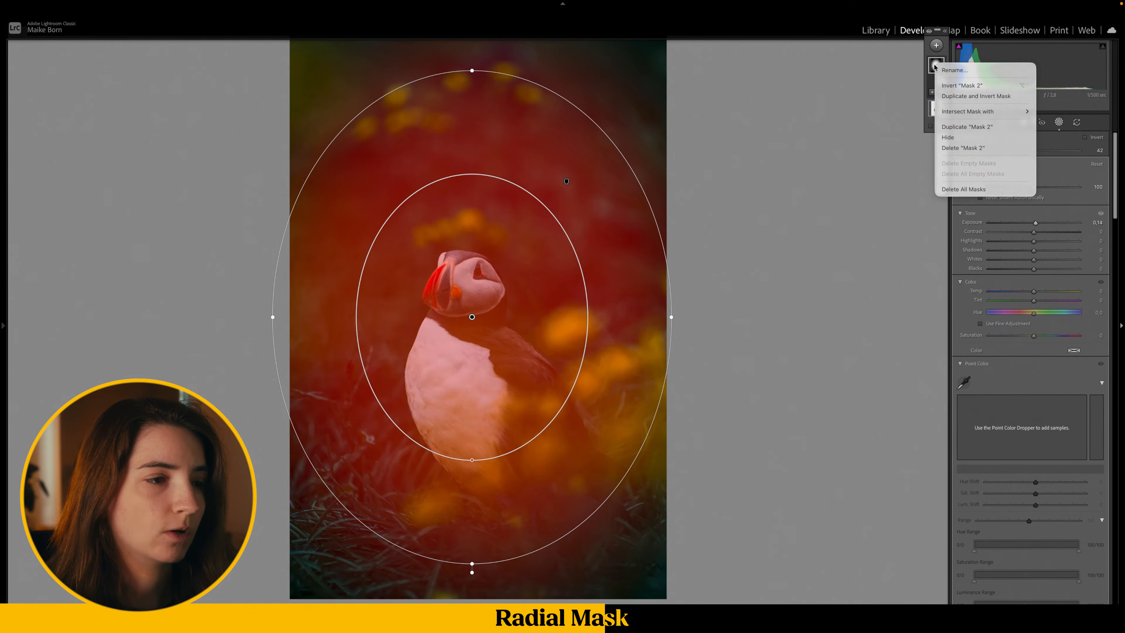
{"action": "left_click", "coordinate": [957, 126]}
{"action": "right_click", "coordinate": [936, 61]}
{"action": "left_click", "coordinate": [961, 85]}
{"action": "left_click_drag", "start_coordinate": [1035, 224], "coordinate": [1028, 224]}
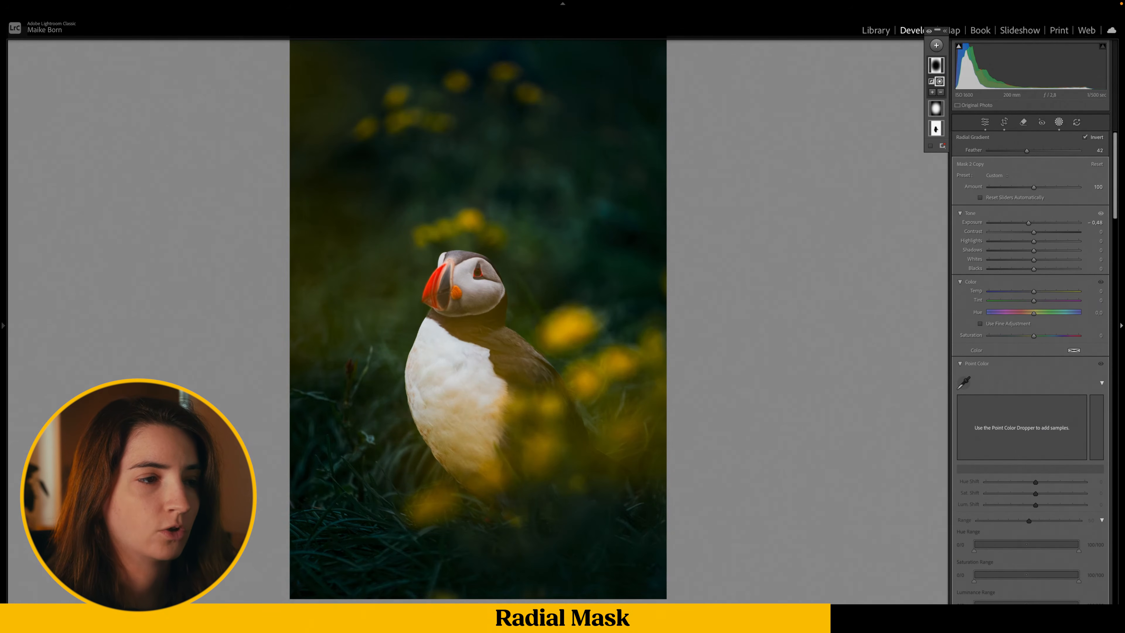
{"action": "left_click", "coordinate": [936, 108]}
{"action": "left_click_drag", "start_coordinate": [1034, 292], "coordinate": [1036, 293]}
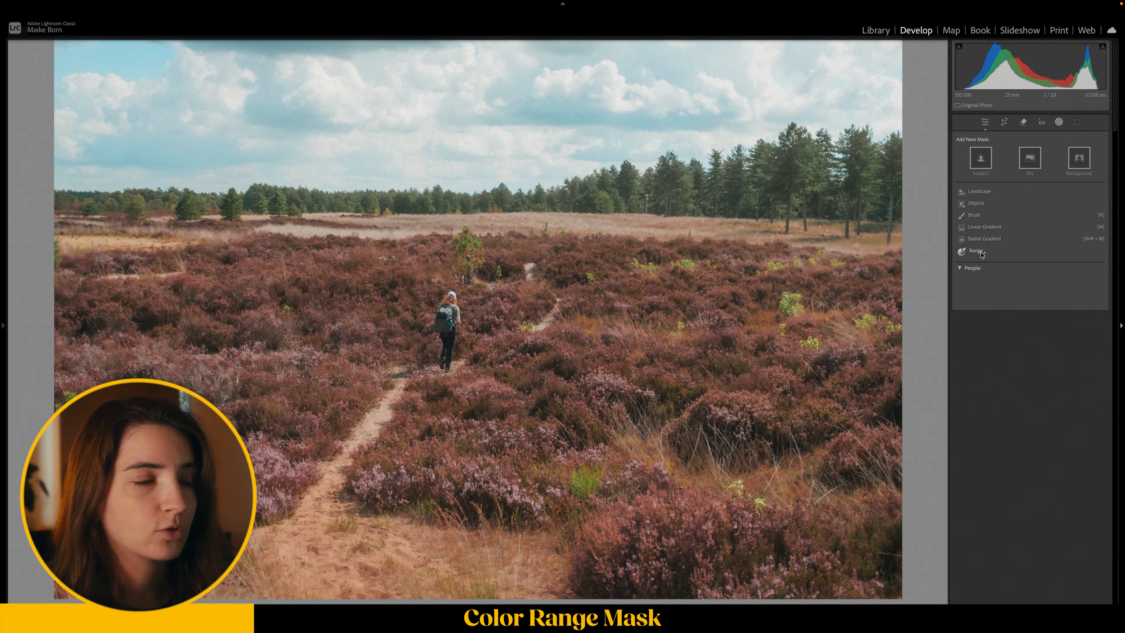
Create a Color Range mask by sampling the purple heather and set its Refine value to 23.
{"action": "left_click", "coordinate": [1008, 270]}
{"action": "left_click", "coordinate": [517, 495]}
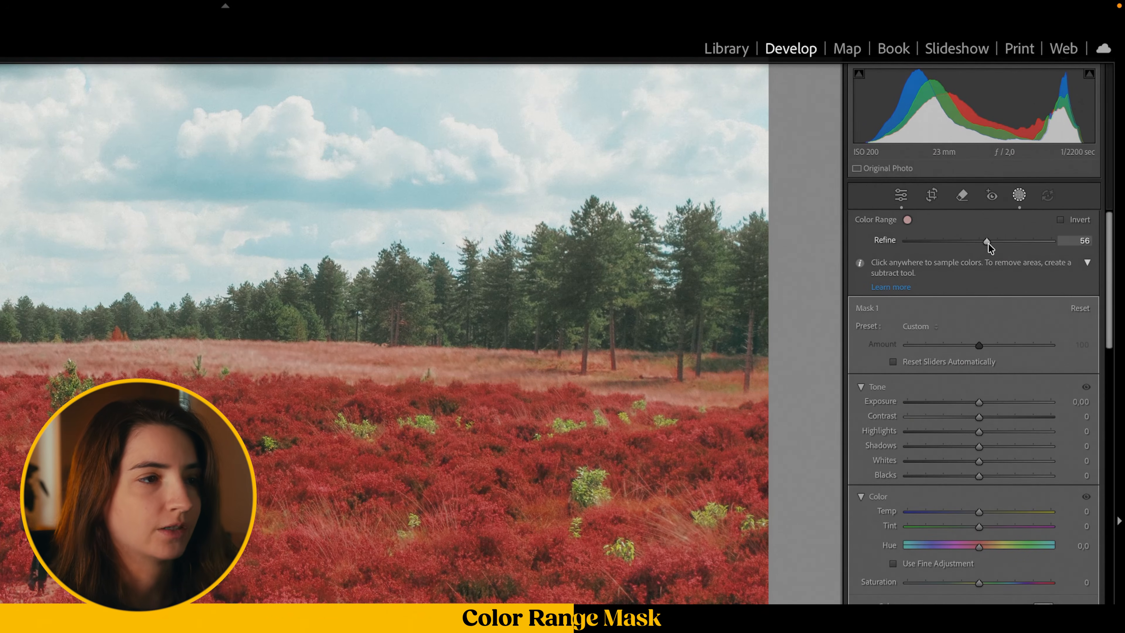
{"action": "left_click_drag", "start_coordinate": [1009, 243], "coordinate": [939, 246]}
Shift the heather mask's tint towards magenta and raise its saturation slightly.
{"action": "left_click_drag", "start_coordinate": [979, 526], "coordinate": [1012, 523]}
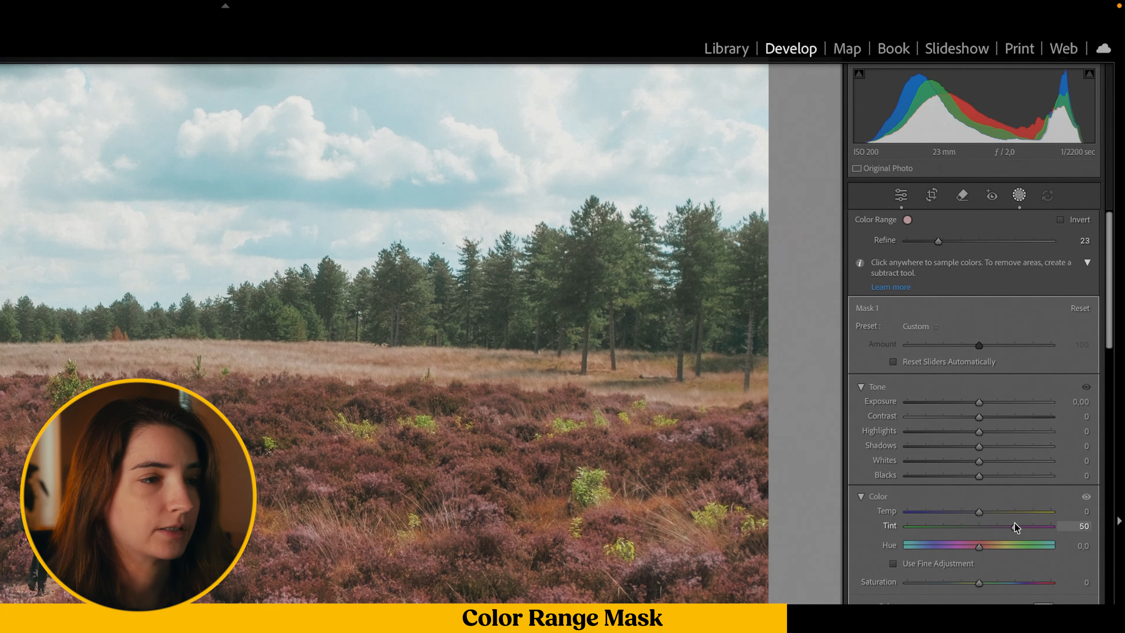
{"action": "left_click_drag", "start_coordinate": [983, 583], "coordinate": [994, 586]}
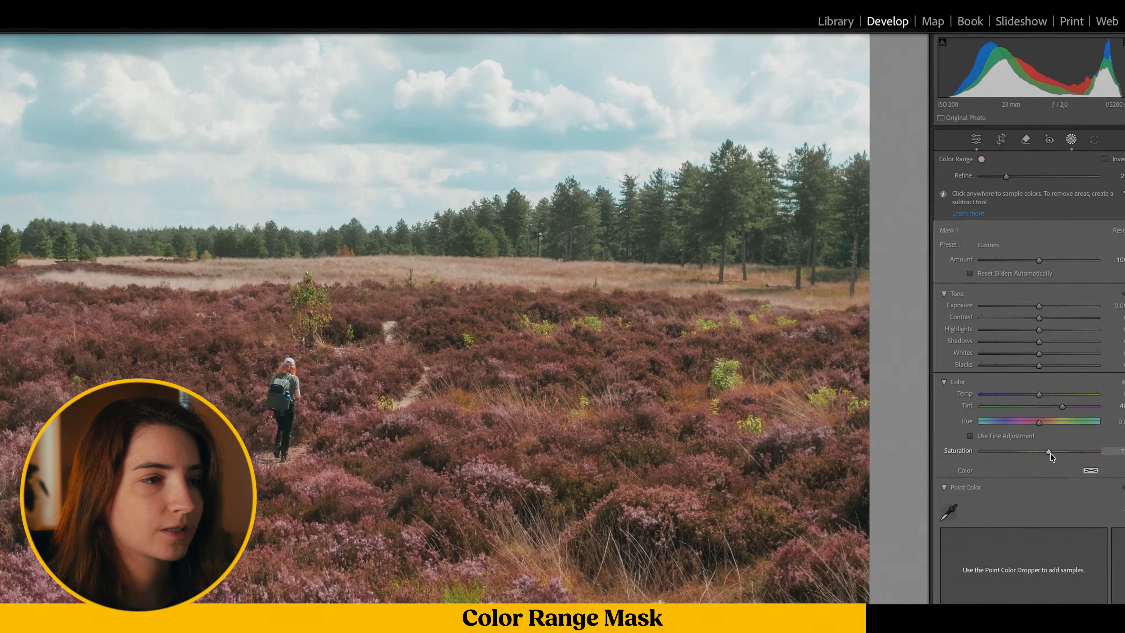
{"action": "left_click_drag", "start_coordinate": [1051, 453], "coordinate": [1053, 454]}
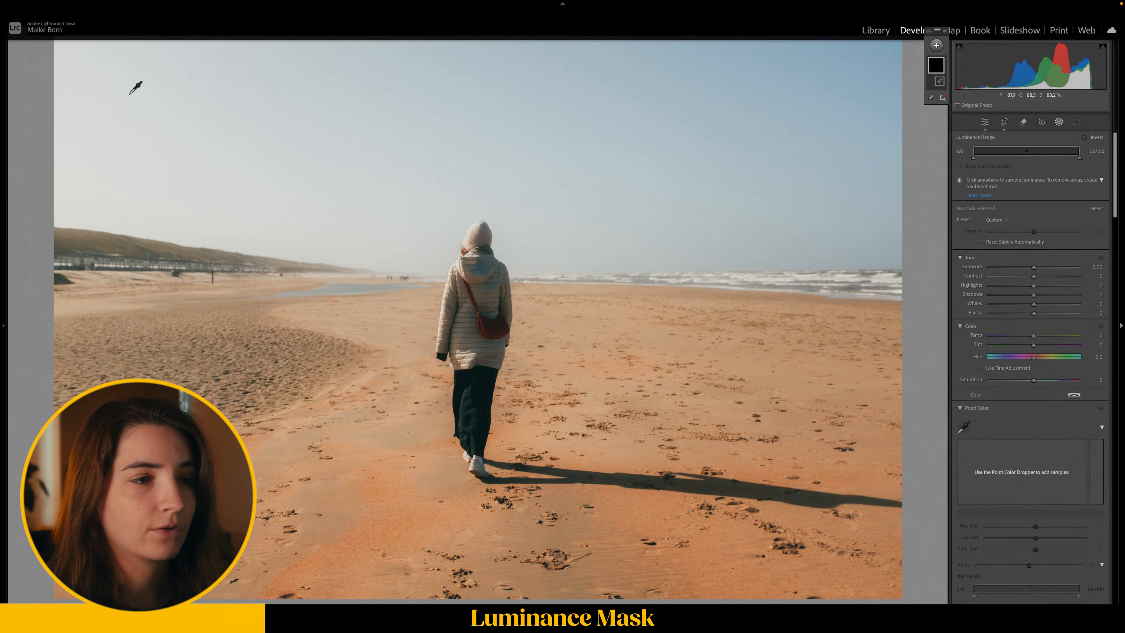
Sample the bright sky for the Luminance Range mask, extend its lower range to 42/58, and set highlights to 49 and exposure to 0.07.
{"action": "left_click", "coordinate": [128, 94]}
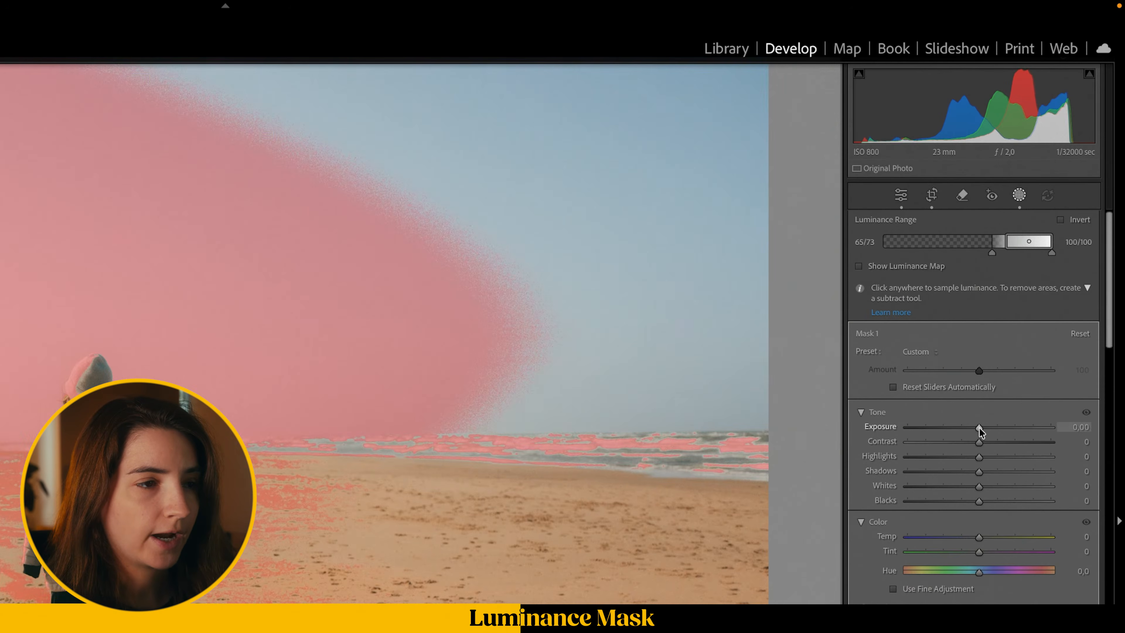
{"action": "left_click_drag", "start_coordinate": [979, 428], "coordinate": [1014, 457]}
{"action": "mouse_move", "coordinate": [993, 254]}
{"action": "left_mouse_down"}
{"action": "mouse_move", "coordinate": [966, 256]}
{"action": "mouse_move", "coordinate": [977, 249]}
{"action": "left_mouse_up"}
{"action": "left_click_drag", "start_coordinate": [978, 428], "coordinate": [980, 428]}
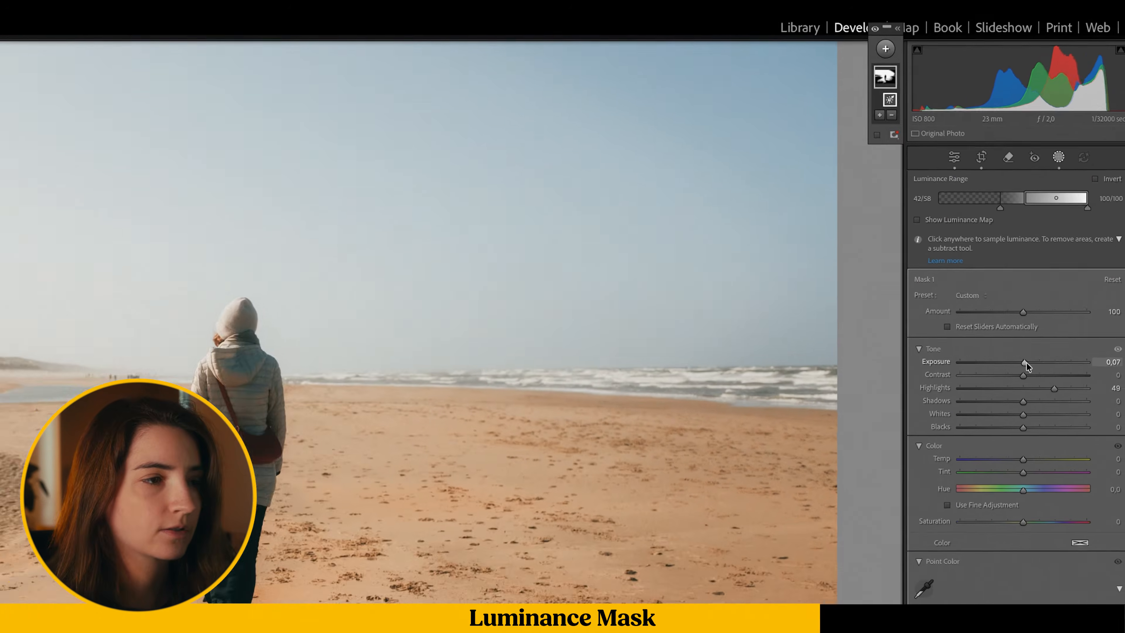
Add a second Luminance Range mask sampled from the walker's dark clothing and lower its exposure slightly.
{"action": "left_click", "coordinate": [823, 71]}
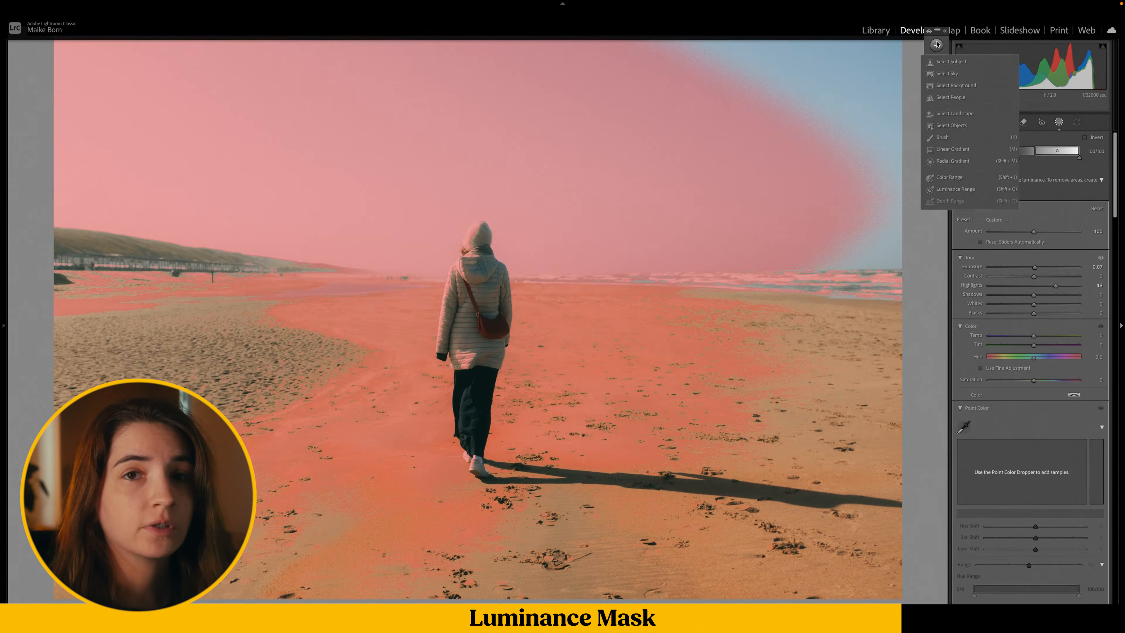
{"action": "left_click", "coordinate": [956, 189]}
{"action": "left_click", "coordinate": [473, 403]}
{"action": "left_click_drag", "start_coordinate": [1034, 267], "coordinate": [1031, 267]}
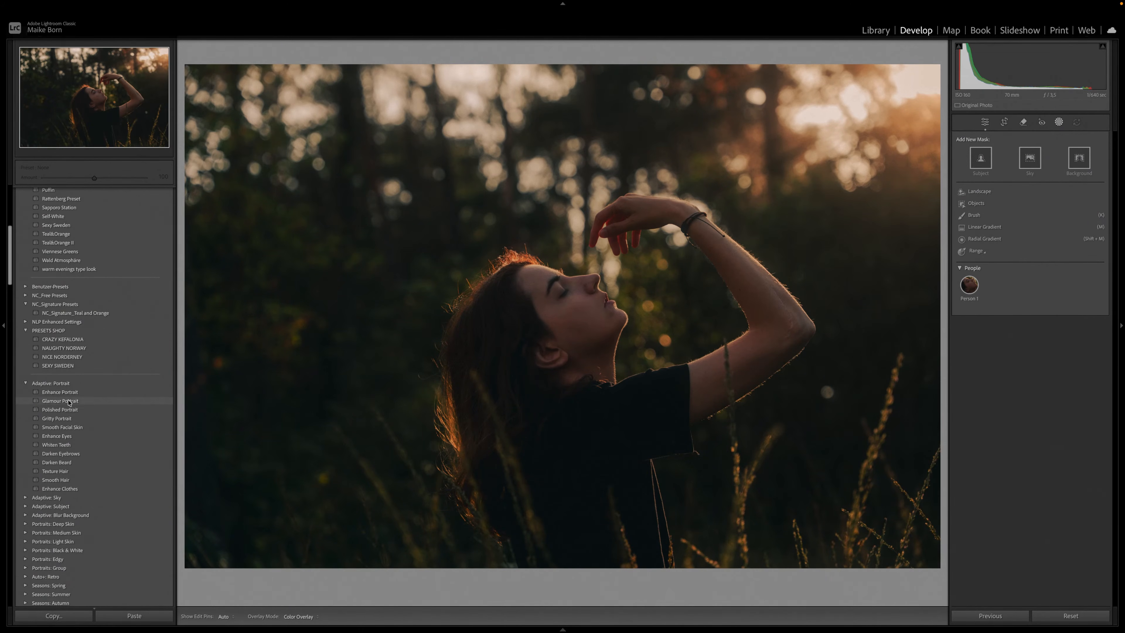
Apply the Adaptive Portrait preset Smooth Hair to the woman's portrait and inspect its mask's effects settings.
{"action": "left_click", "coordinate": [65, 481]}
{"action": "mouse_move", "coordinate": [1114, 177]}
{"action": "left_mouse_down"}
{"action": "mouse_move", "coordinate": [1113, 260]}
{"action": "mouse_move", "coordinate": [1112, 174]}
{"action": "left_mouse_up"}
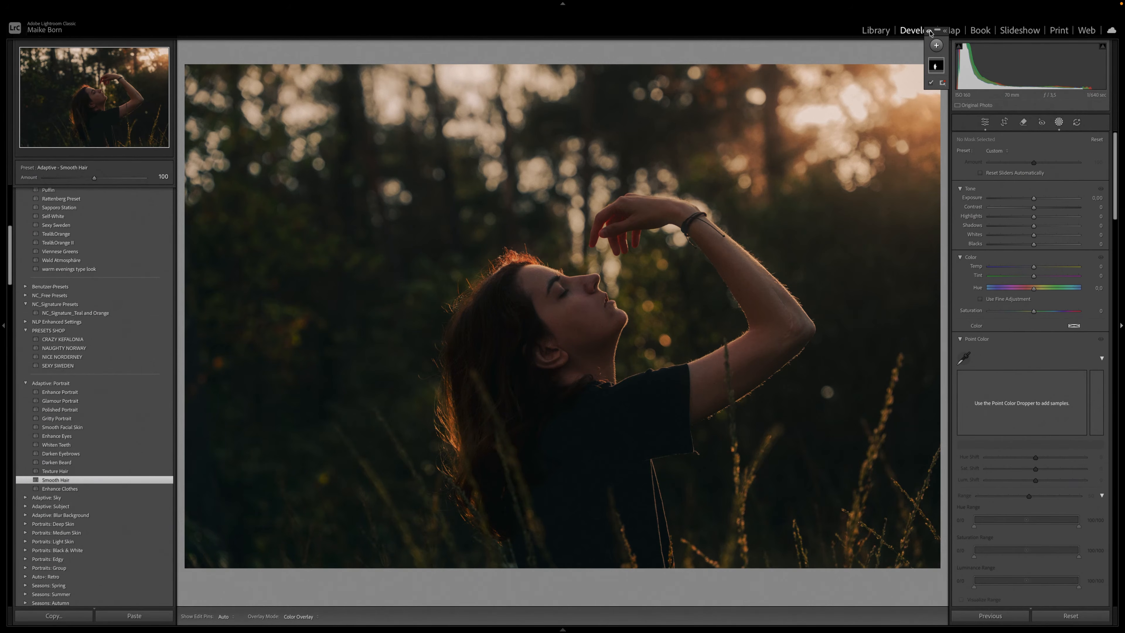
{"action": "scroll", "coordinate": [1047, 201], "scroll_direction": "down", "scroll_amount": 10}
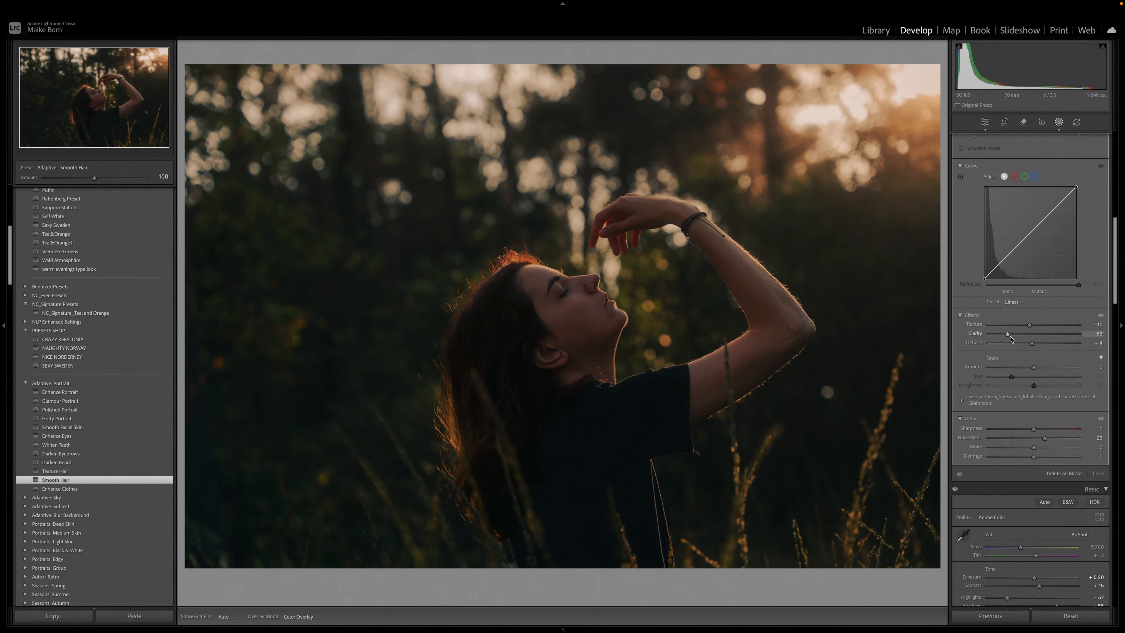
Apply the Adaptive Subject preset Warm Light to the portrait and reduce its mask amount to 54.
{"action": "scroll", "coordinate": [67, 494], "scroll_direction": "down", "scroll_amount": 1}
{"action": "left_click", "coordinate": [25, 500]}
{"action": "left_click", "coordinate": [64, 536]}
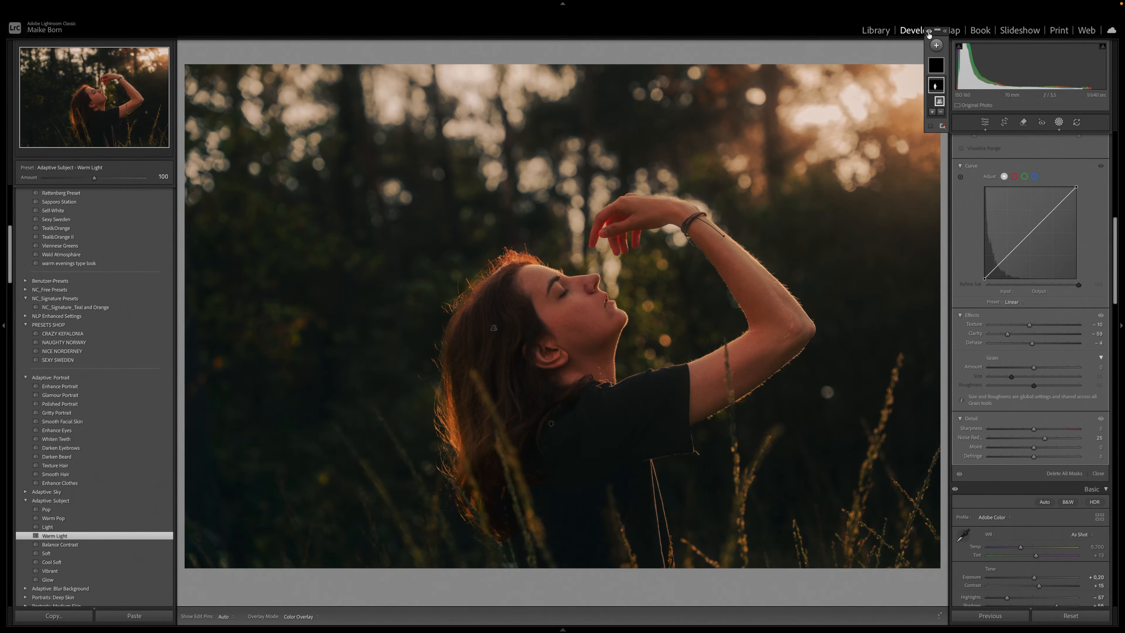
{"action": "scroll", "coordinate": [1027, 177], "scroll_direction": "up", "scroll_amount": 10}
{"action": "left_click_drag", "start_coordinate": [1033, 174], "coordinate": [1013, 174]}
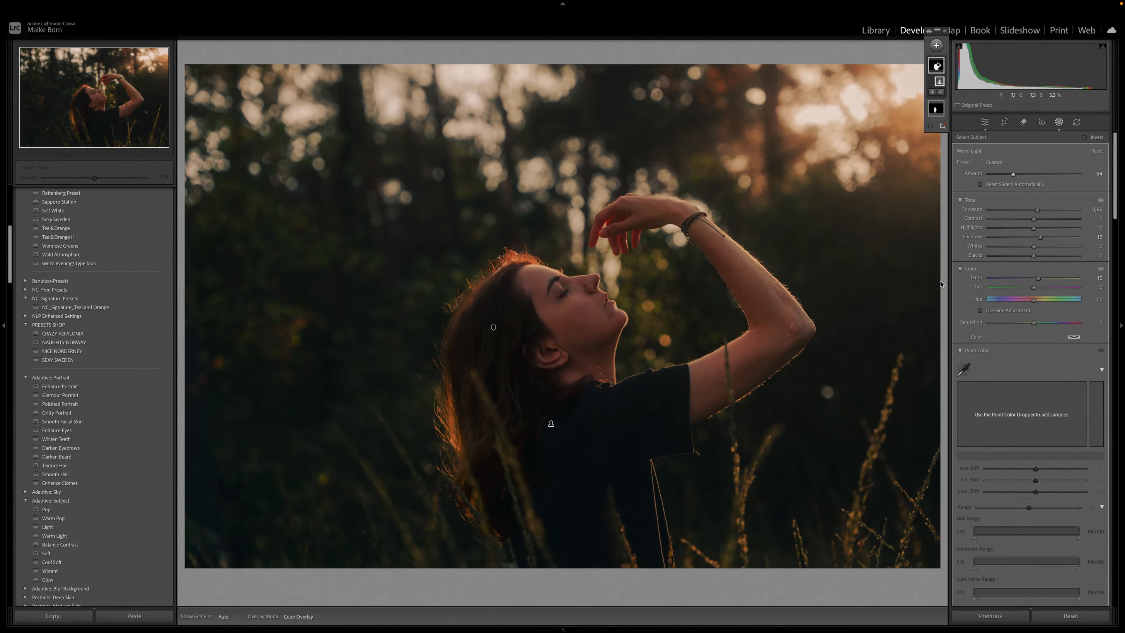
Apply the Adaptive Sky preset Storm Clouds to the valley photo and reduce its mask amount slightly.
{"action": "left_click", "coordinate": [80, 403]}
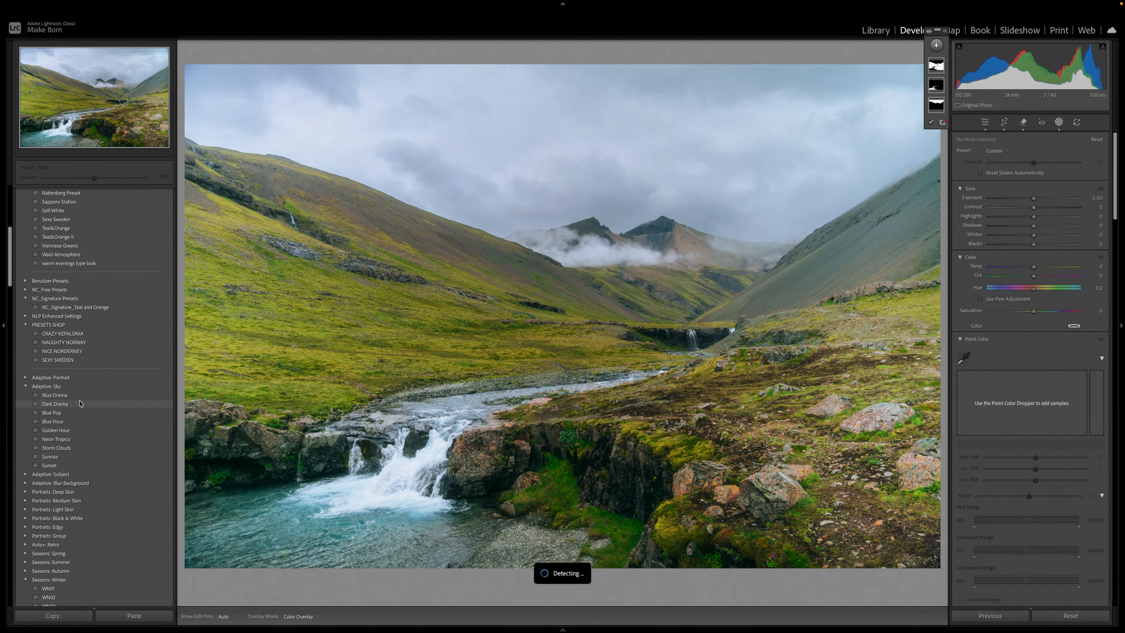
{"action": "left_click", "coordinate": [56, 447]}
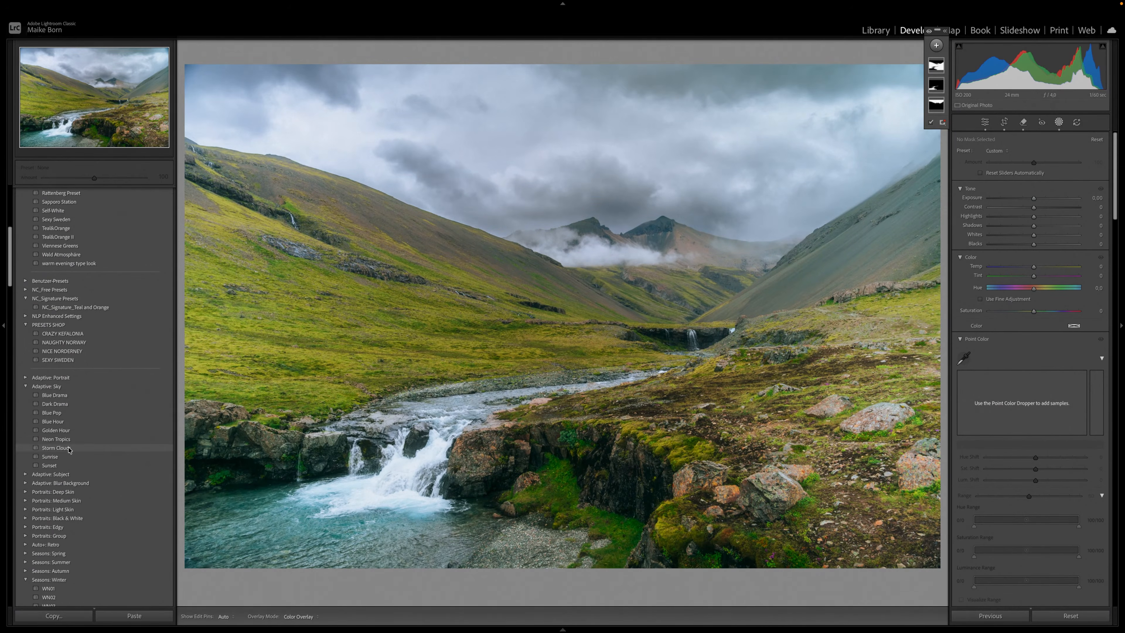
{"action": "left_click_drag", "start_coordinate": [1034, 173], "coordinate": [1026, 174]}
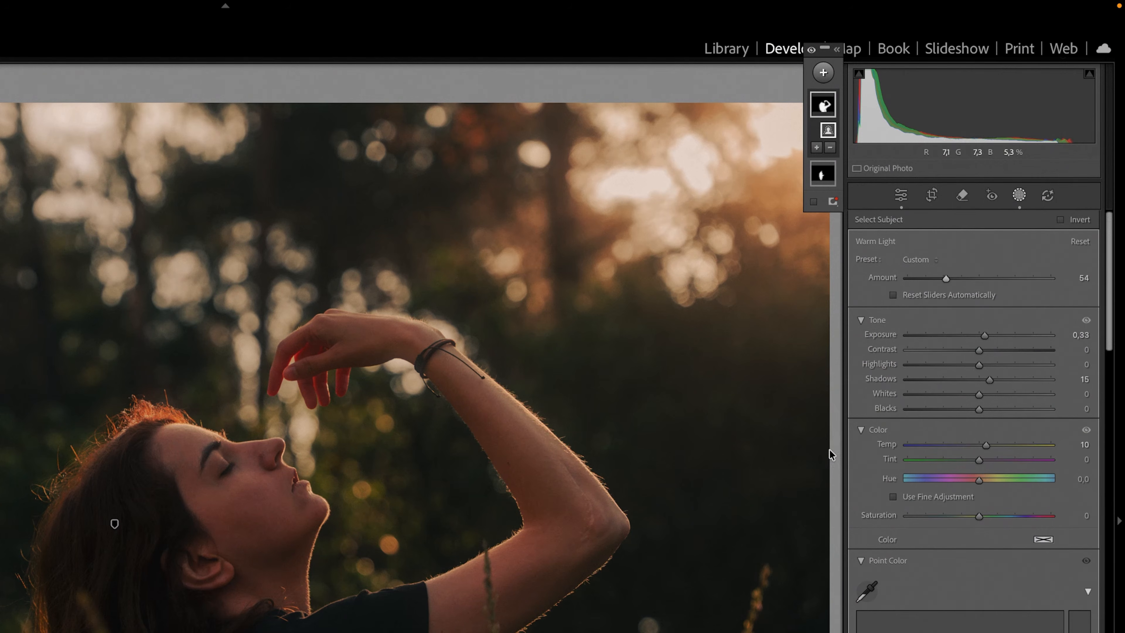
Choose to save the Warm Light mask's current settings as a new preset.
{"action": "left_click", "coordinate": [916, 259]}
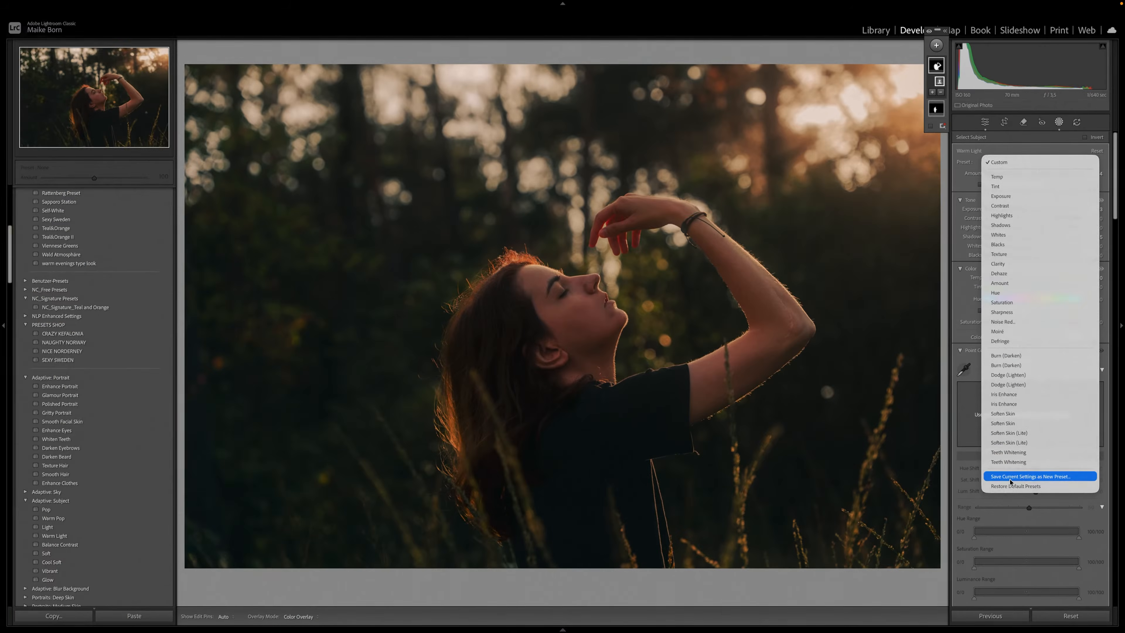
{"action": "left_click", "coordinate": [1016, 530]}
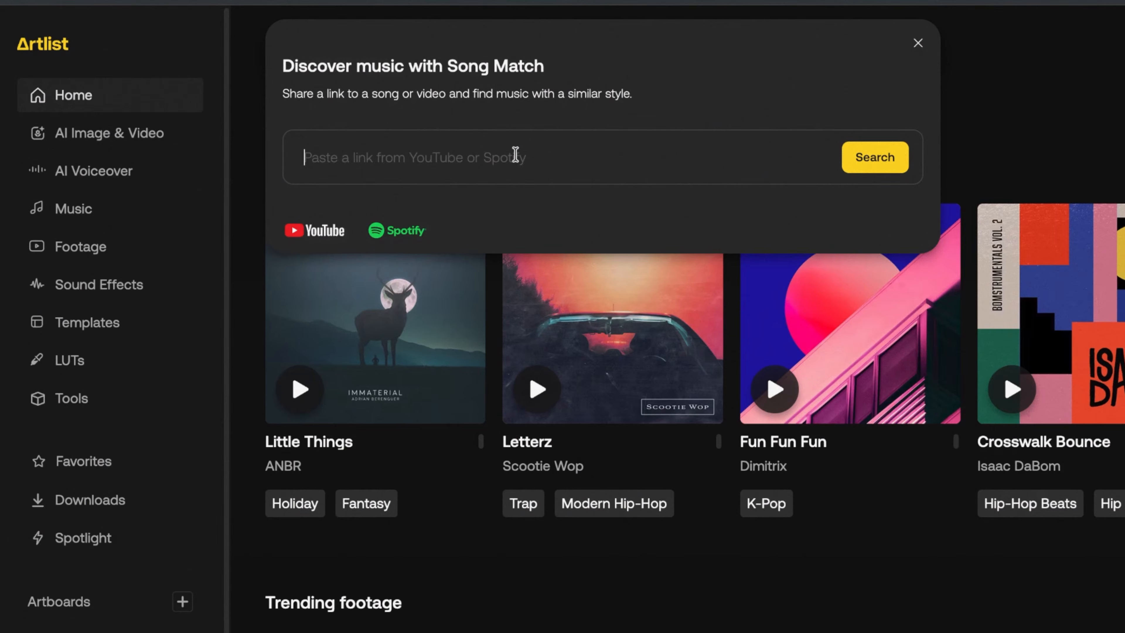
Search Artlist's Song Match with the copied song or video link and browse the SFX collections.
{"action": "key", "text": "ctrl+v"}
{"action": "key", "text": "Return"}
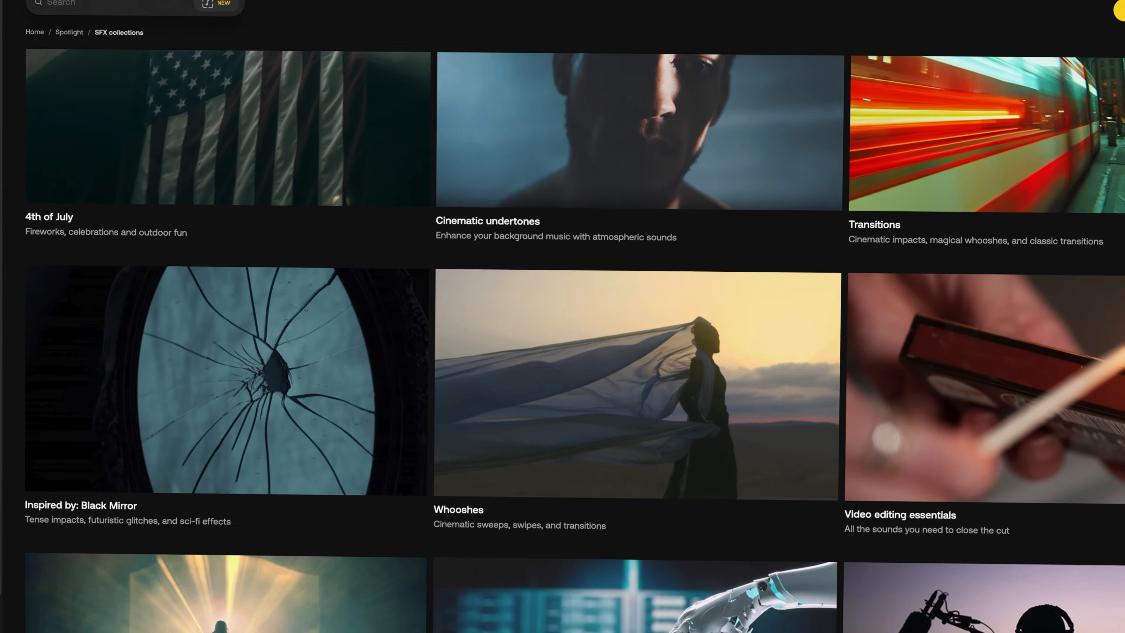
{"action": "scroll", "coordinate": [562, 337], "scroll_direction": "down", "scroll_amount": 2}
{"action": "mouse_move", "coordinate": [678, 284]}
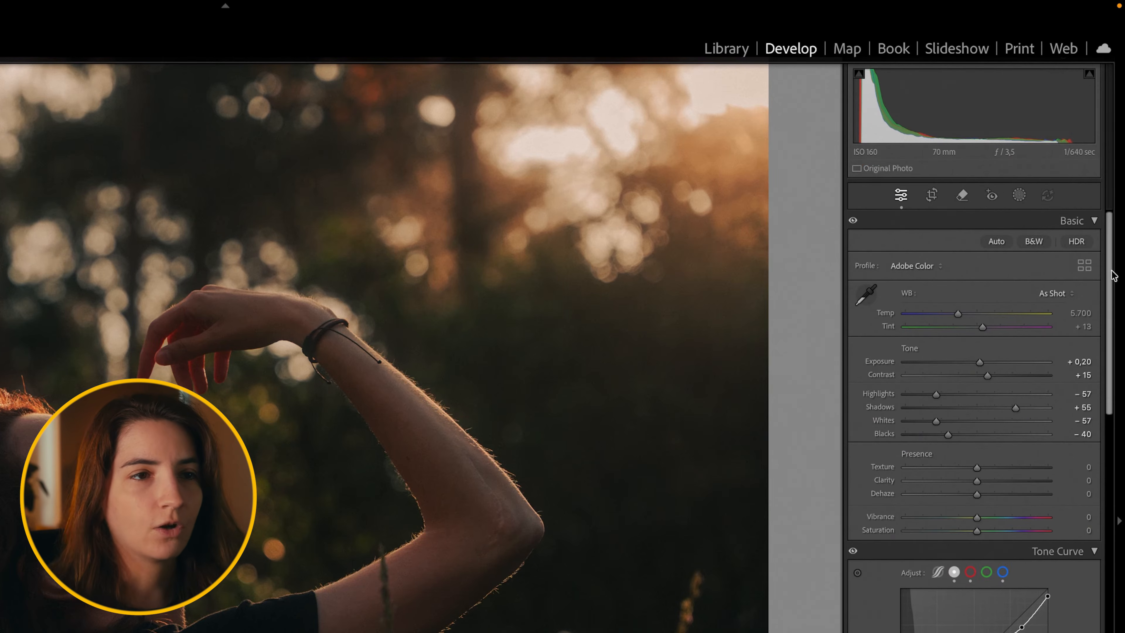
Create a Subject mask of the woman in the portrait and set its exposure to about 0.61.
{"action": "left_click_drag", "start_coordinate": [1111, 271], "coordinate": [1090, 261]}
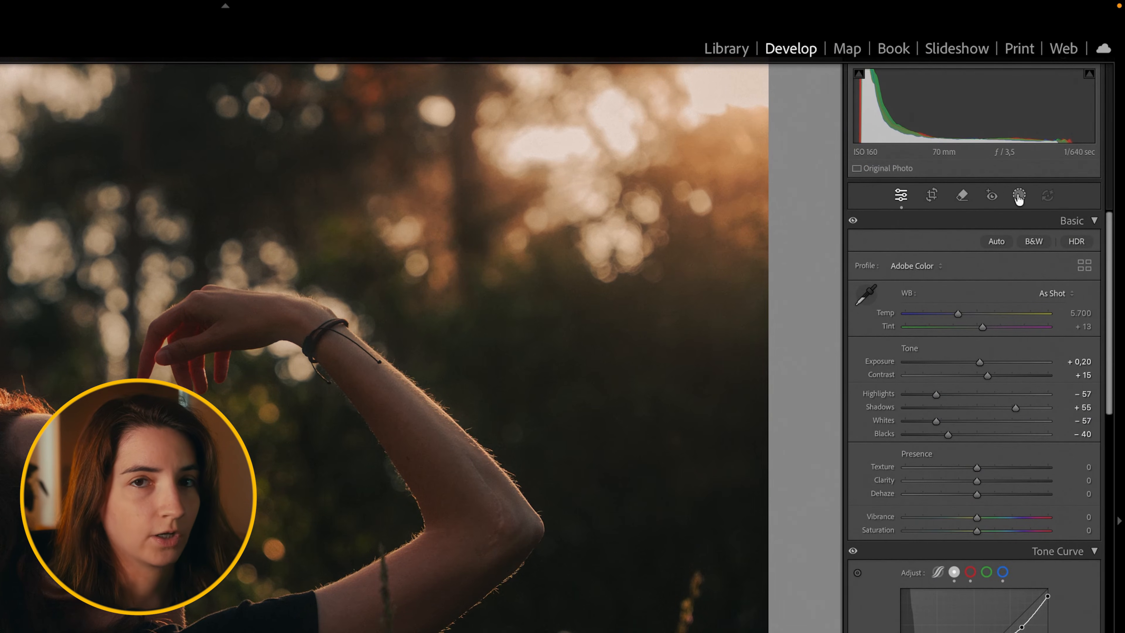
{"action": "left_click", "coordinate": [1017, 196]}
{"action": "left_click", "coordinate": [988, 166]}
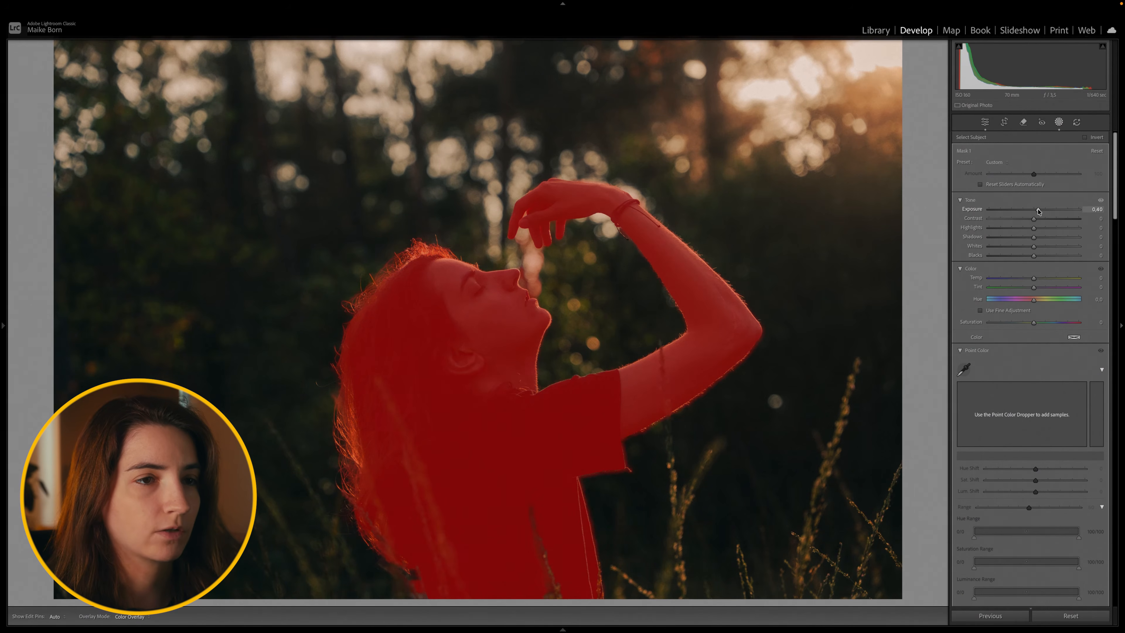
{"action": "left_click_drag", "start_coordinate": [1039, 211], "coordinate": [1039, 211]}
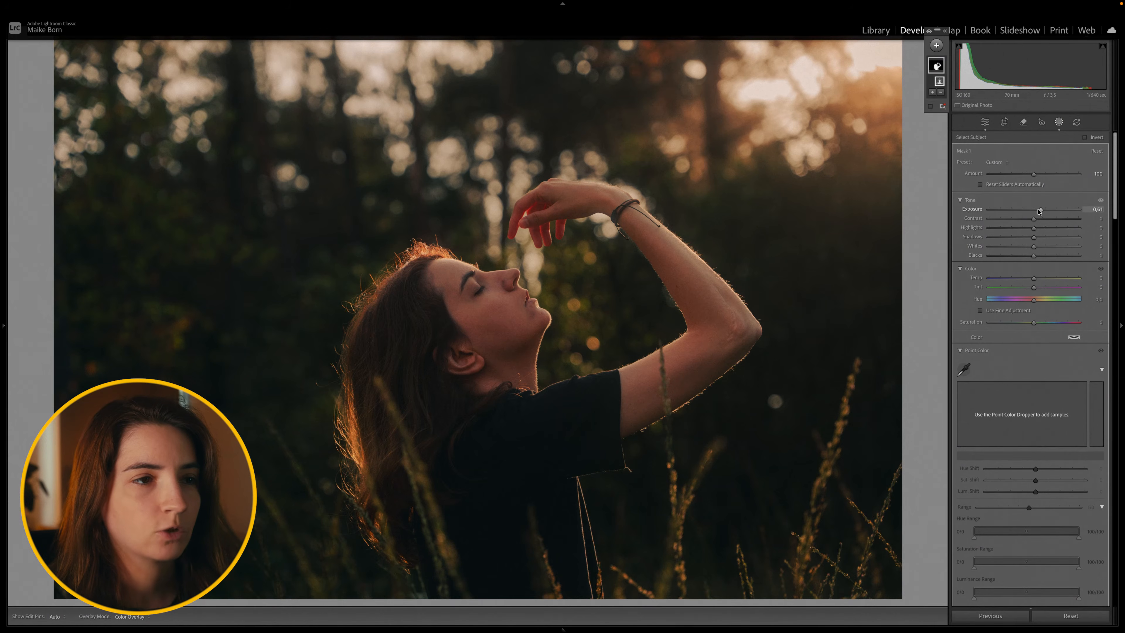
Add a brush mask painted over the woman's cheek and jaw and lower its shadows slightly.
{"action": "left_click", "coordinate": [934, 46]}
{"action": "left_click", "coordinate": [945, 137]}
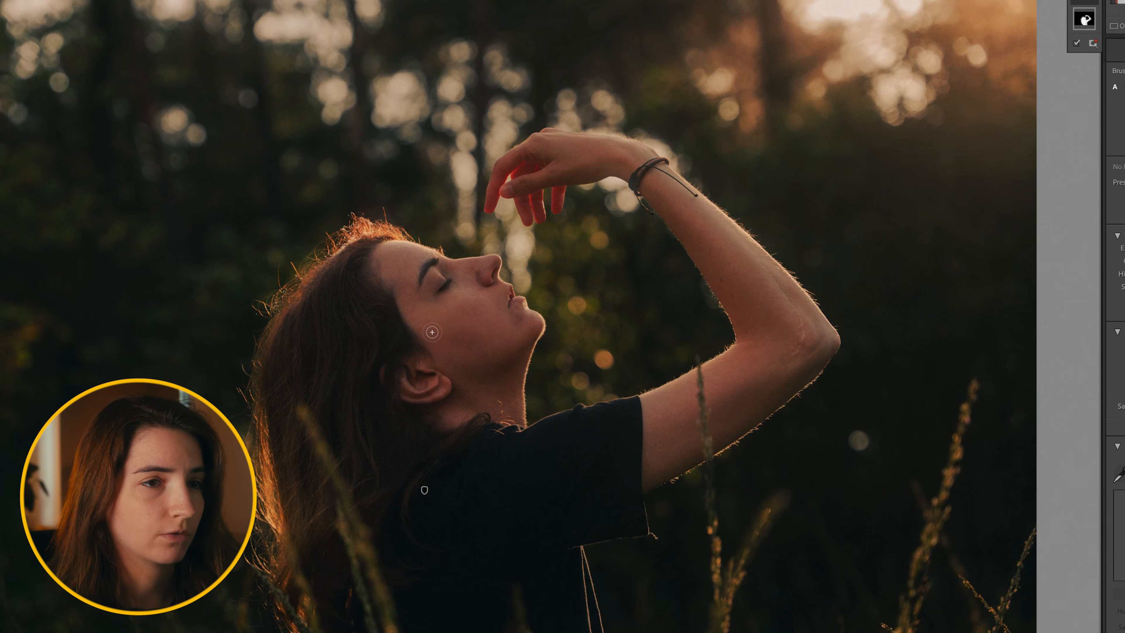
{"action": "left_click_drag", "start_coordinate": [510, 353], "coordinate": [509, 357]}
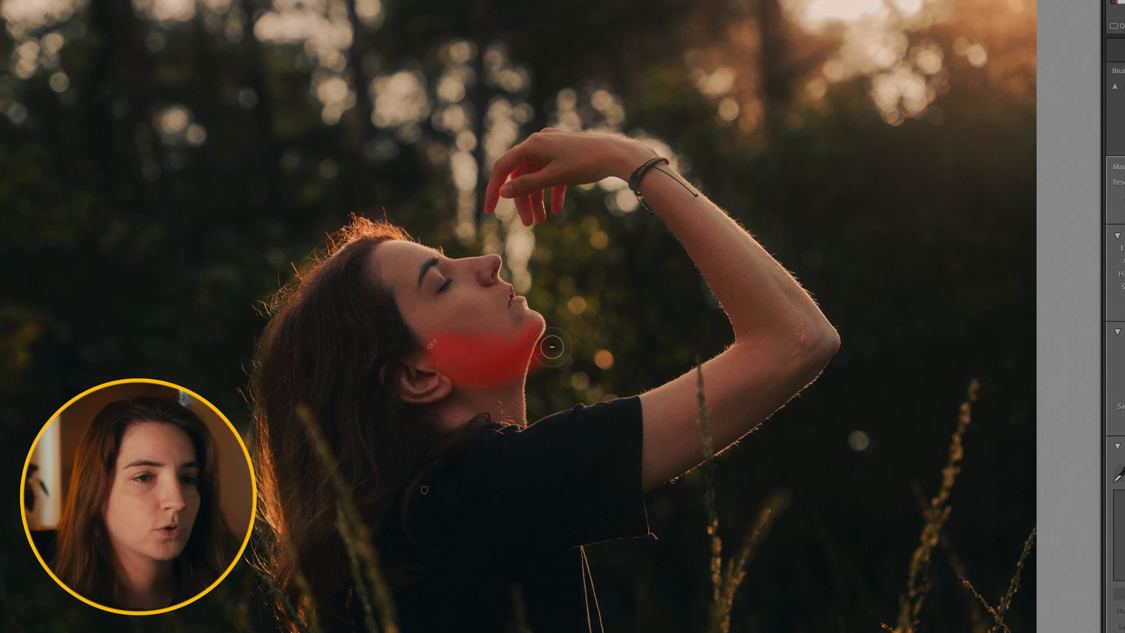
{"action": "left_click_drag", "start_coordinate": [1124, 286], "coordinate": [1123, 287]}
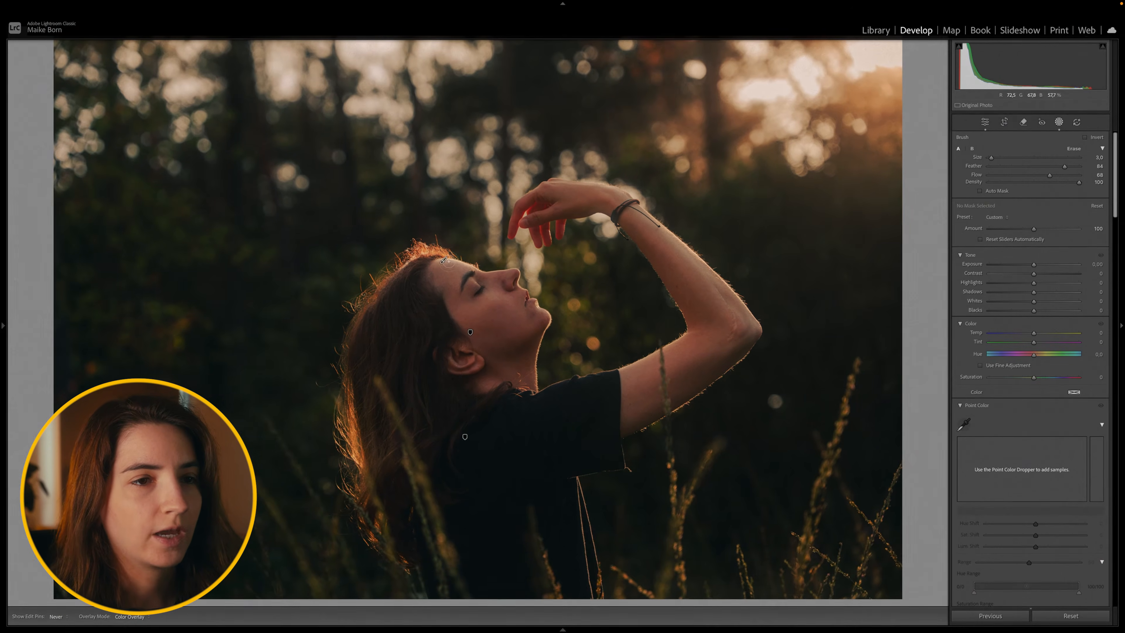
Paint a second brush mask along the lit edges of the woman's face and raised arm and set its highlights to 17.
{"action": "mouse_move", "coordinate": [393, 244]}
{"action": "left_mouse_down"}
{"action": "mouse_move", "coordinate": [475, 259]}
{"action": "mouse_move", "coordinate": [475, 303]}
{"action": "mouse_move", "coordinate": [547, 317]}
{"action": "left_mouse_up"}
{"action": "key", "text": "bracketleft"}
{"action": "key", "text": "bracketright"}
{"action": "mouse_move", "coordinate": [642, 208]}
{"action": "left_mouse_down"}
{"action": "mouse_move", "coordinate": [695, 266]}
{"action": "mouse_move", "coordinate": [740, 348]}
{"action": "left_mouse_up"}
{"action": "left_click_drag", "start_coordinate": [1034, 284], "coordinate": [1041, 283]}
Add a Background mask and lower its exposure to about −0.53.
{"action": "left_click", "coordinate": [936, 46]}
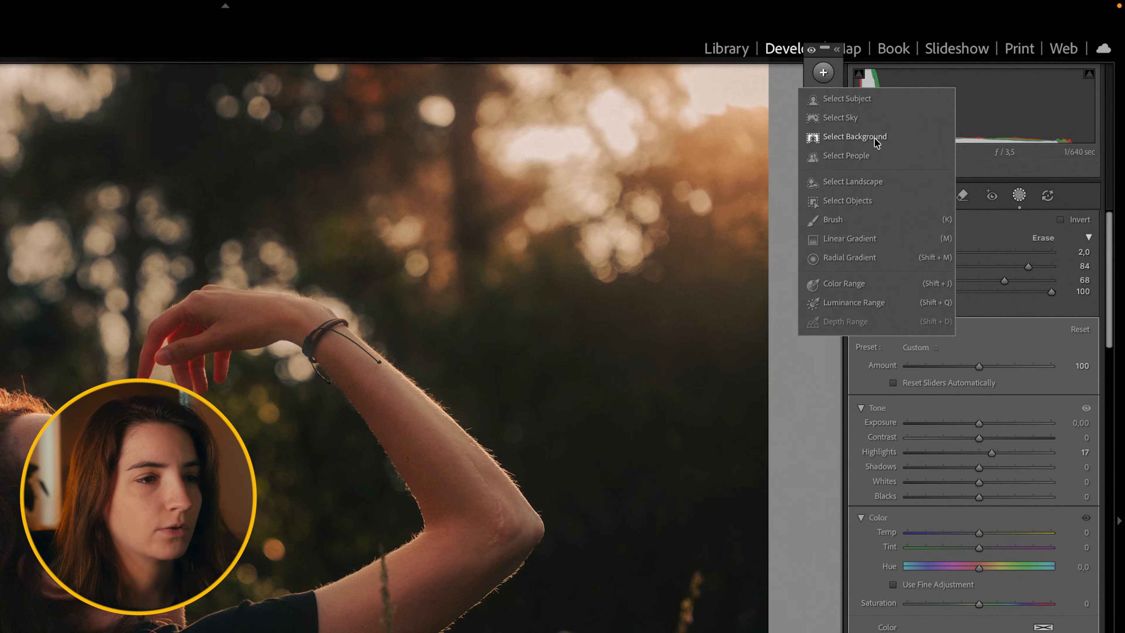
{"action": "left_click", "coordinate": [875, 142]}
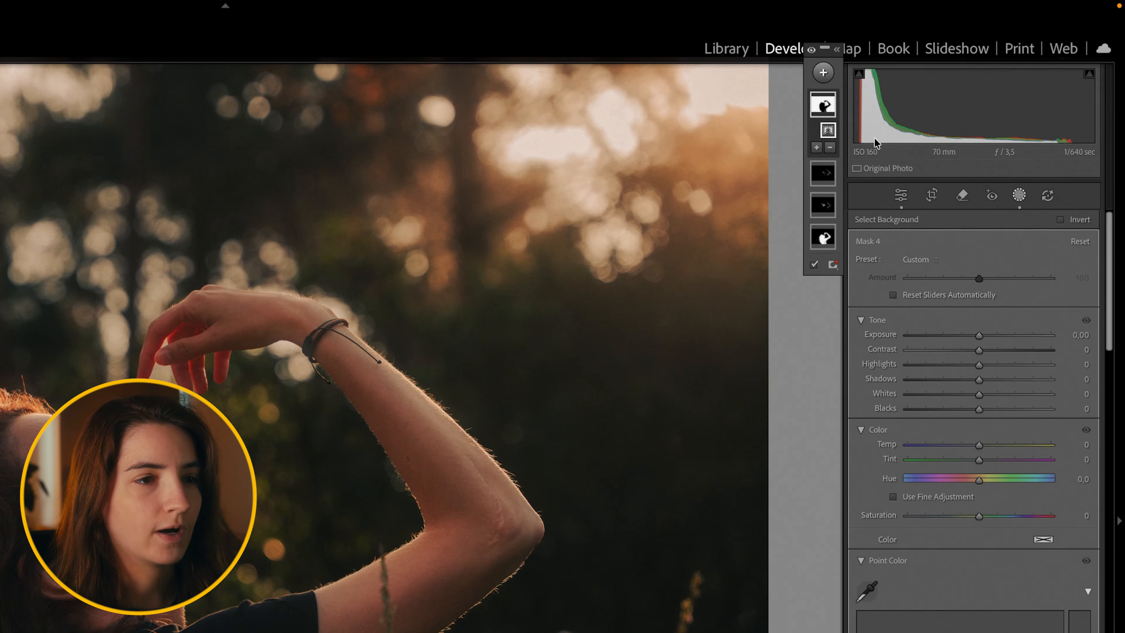
{"action": "left_click_drag", "start_coordinate": [980, 340], "coordinate": [970, 336]}
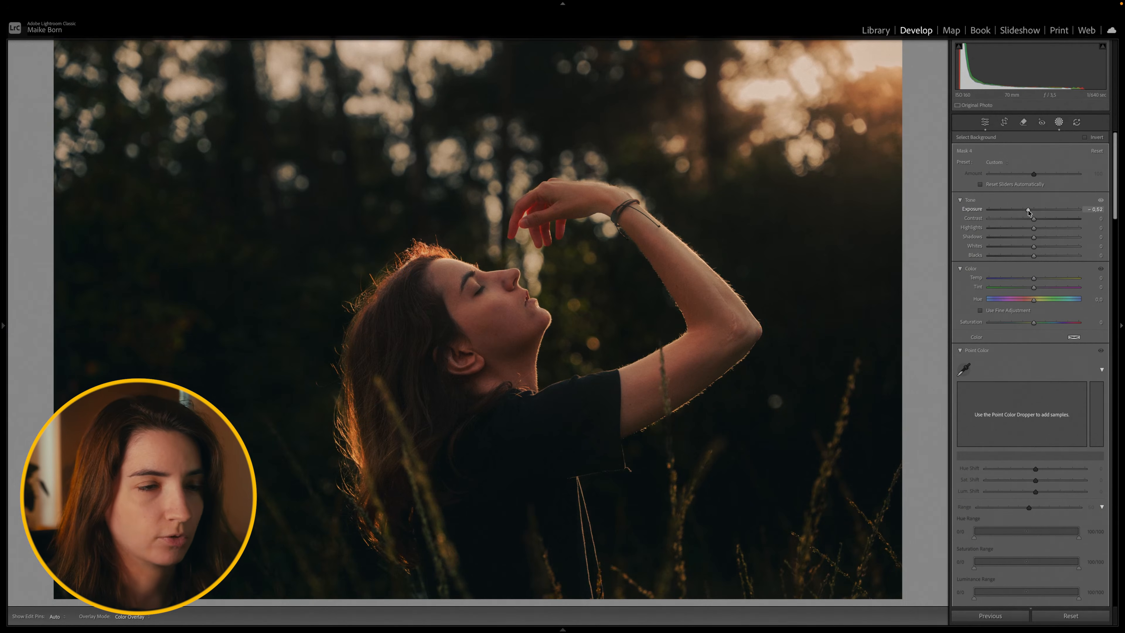
Draw a linear gradient from the photo's upper-right corner towards the woman's neck, with exposure 0.27, highlights 18 and a warmer temperature.
{"action": "left_click", "coordinate": [938, 47]}
{"action": "left_click", "coordinate": [965, 138]}
{"action": "left_click_drag", "start_coordinate": [775, 177], "coordinate": [569, 314]}
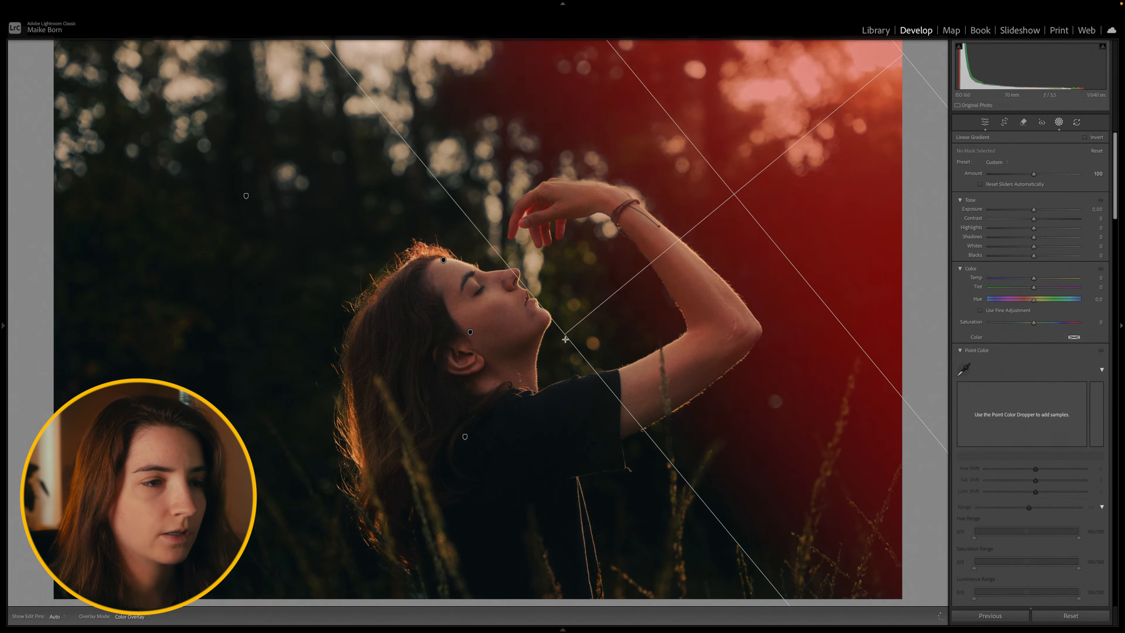
{"action": "left_click_drag", "start_coordinate": [1036, 229], "coordinate": [1037, 210]}
{"action": "left_click_drag", "start_coordinate": [1035, 278], "coordinate": [1038, 278]}
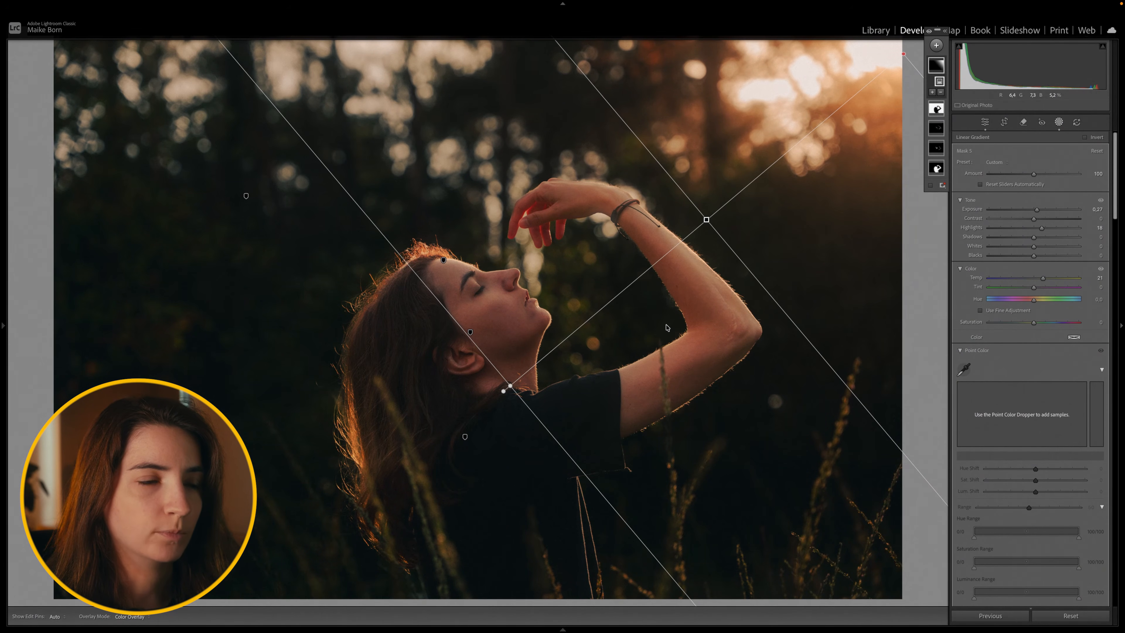
Draw a slanted radial gradient across the woman's face and raised arm and set its exposure to 0.09.
{"action": "left_click", "coordinate": [937, 45]}
{"action": "left_click", "coordinate": [950, 160]}
{"action": "left_click_drag", "start_coordinate": [378, 203], "coordinate": [725, 235]}
{"action": "left_click_drag", "start_coordinate": [528, 216], "coordinate": [687, 278]}
{"action": "left_click_drag", "start_coordinate": [1033, 224], "coordinate": [1035, 225]}
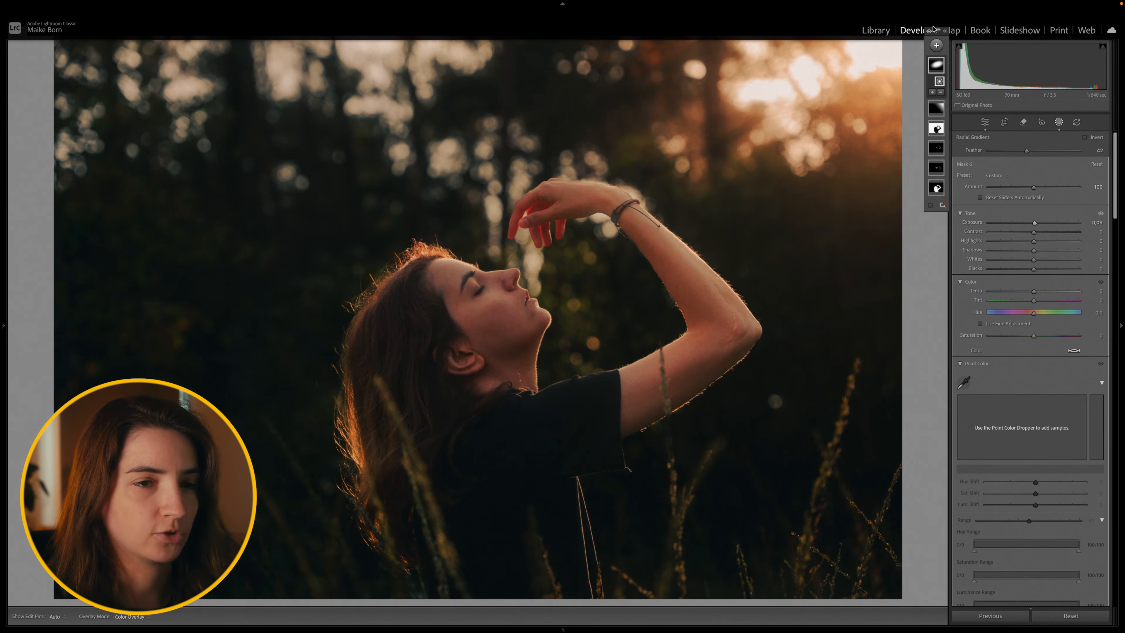
Compare the portrait with all of its masks switched off and on.
{"action": "left_click", "coordinate": [929, 32]}
{"action": "left_click", "coordinate": [930, 32]}
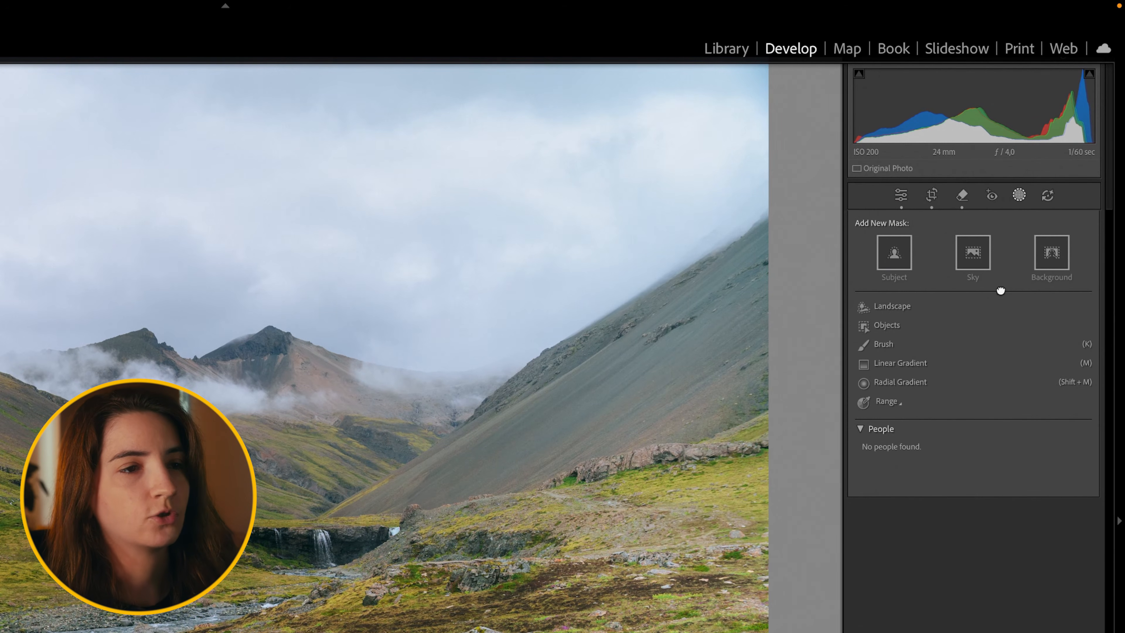
Create a Landscape mask of the valley photo's sky, with highlights −75, lowered shadows and exposure about −0.33.
{"action": "left_click", "coordinate": [892, 307]}
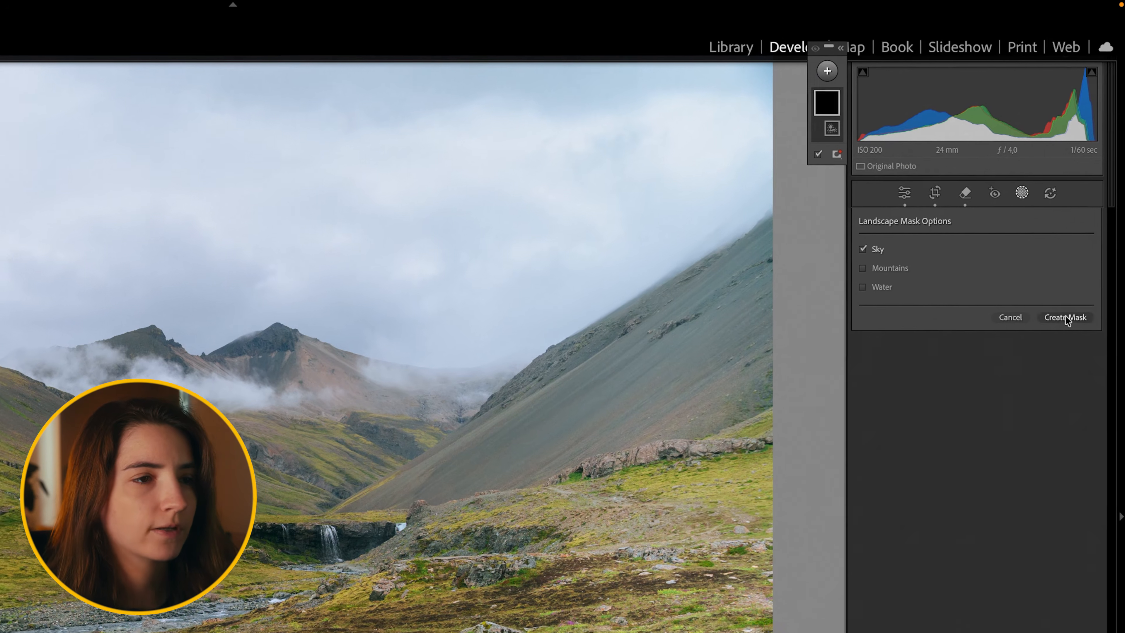
{"action": "left_click", "coordinate": [1065, 316]}
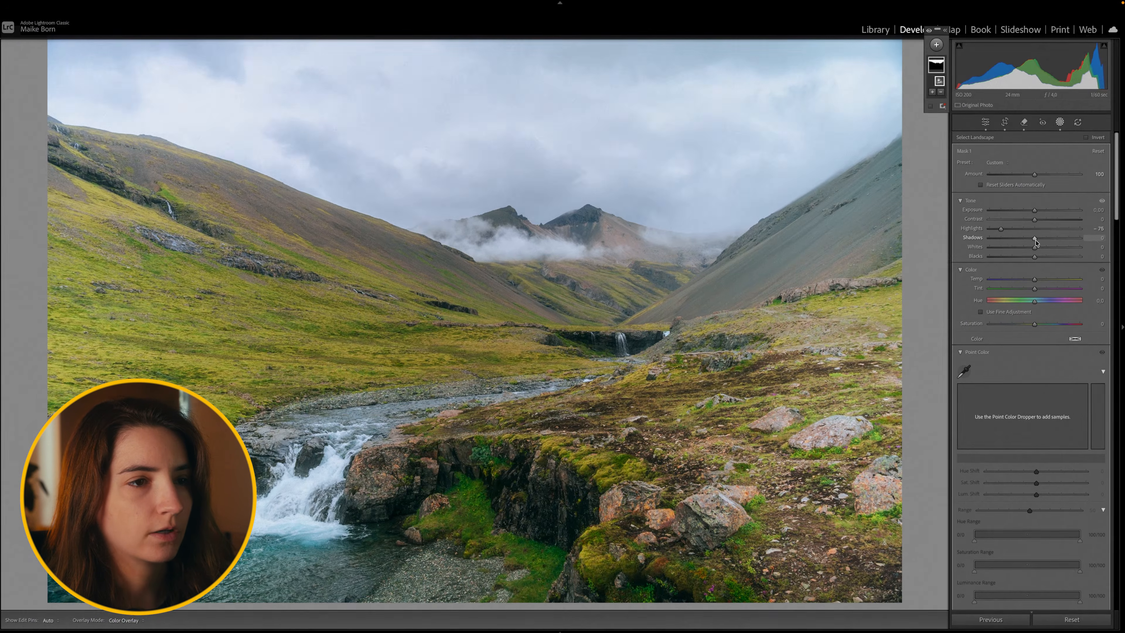
{"action": "left_click_drag", "start_coordinate": [982, 333], "coordinate": [977, 336]}
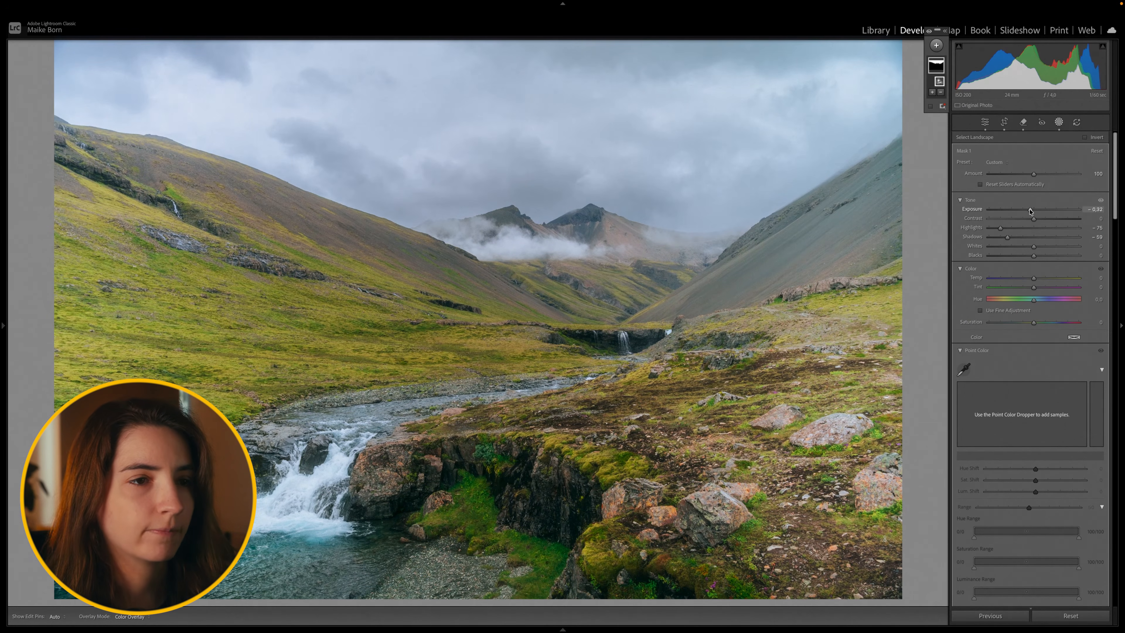
Create a Landscape mask of the water, with exposure 0.41 and temperature about −8.
{"action": "left_click", "coordinate": [933, 49]}
{"action": "left_click", "coordinate": [955, 114]}
{"action": "left_click", "coordinate": [967, 182]}
{"action": "left_click", "coordinate": [1088, 200]}
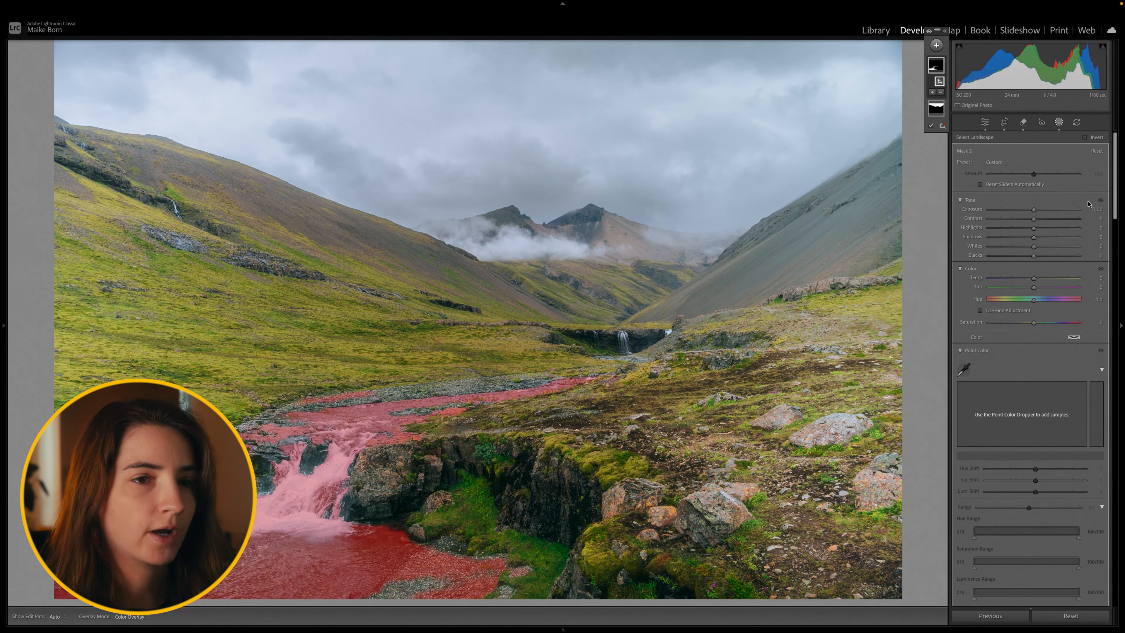
{"action": "left_click_drag", "start_coordinate": [1034, 209], "coordinate": [1037, 209]}
{"action": "left_click_drag", "start_coordinate": [1034, 277], "coordinate": [1026, 279]}
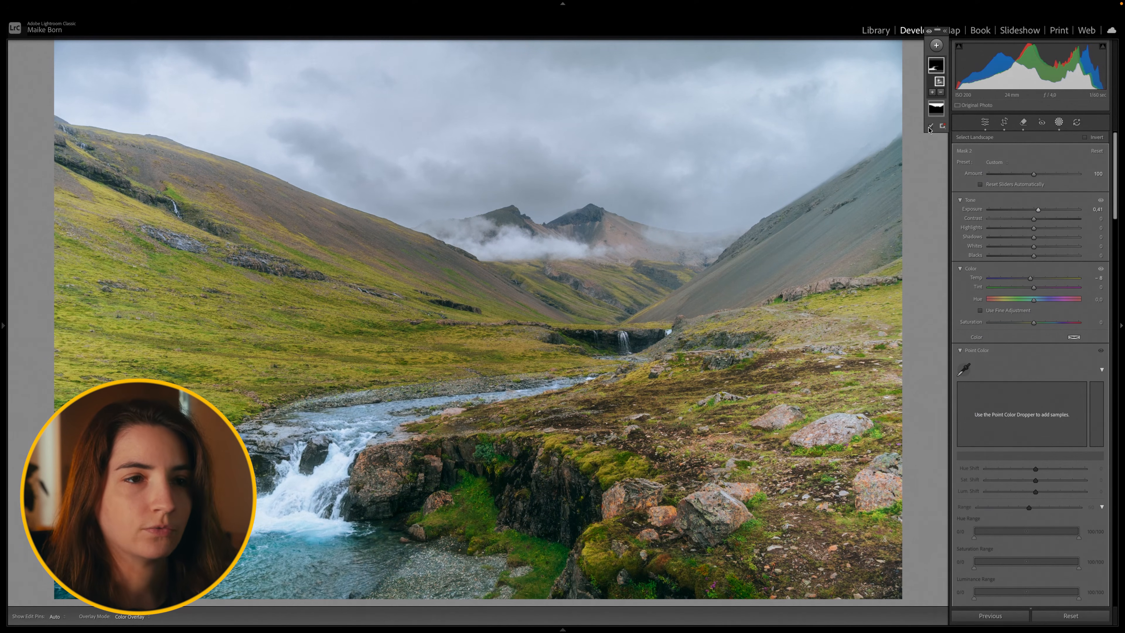
Add the small distant waterfall to the water mask with a brush and turn off the mask overlay.
{"action": "left_click", "coordinate": [932, 92]}
{"action": "left_click", "coordinate": [944, 180]}
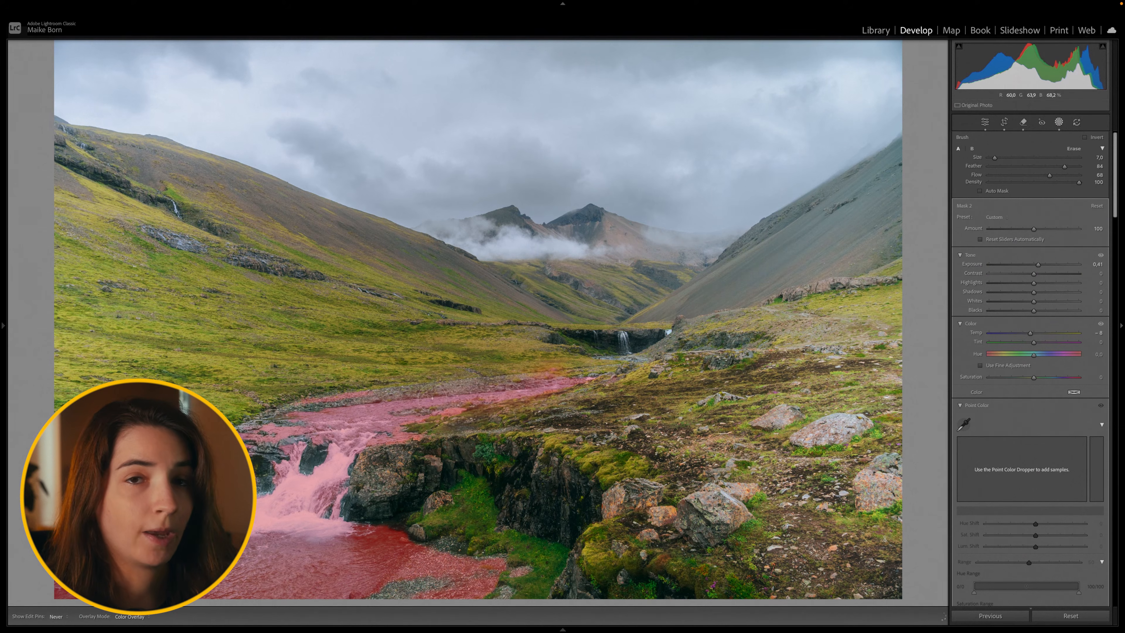
{"action": "key", "text": "h"}
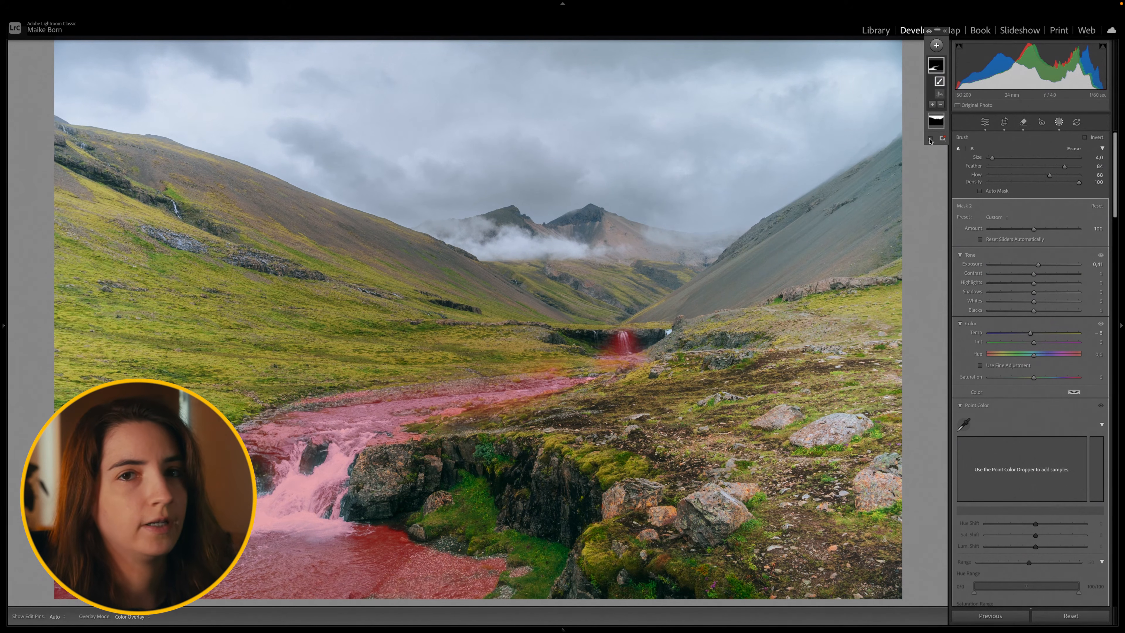
{"action": "left_click", "coordinate": [930, 140]}
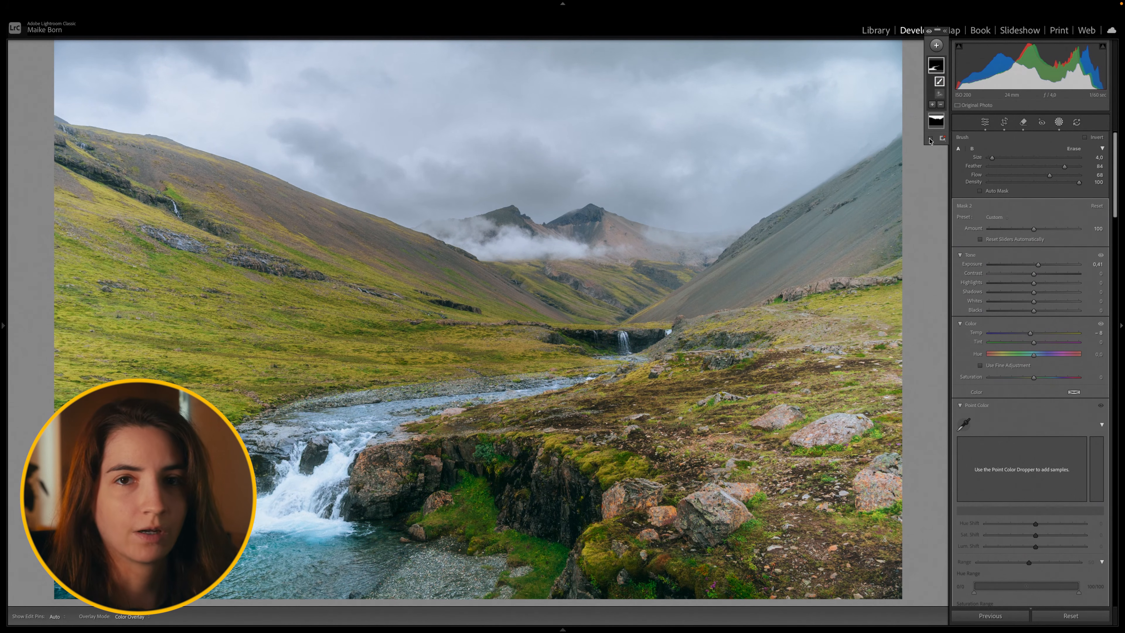
Add a Luminance Range mask sampled from the dark rock beside the stream, extend its range to 20/37 and set exposure to −0.17.
{"action": "left_click", "coordinate": [937, 50]}
{"action": "left_click", "coordinate": [959, 177]}
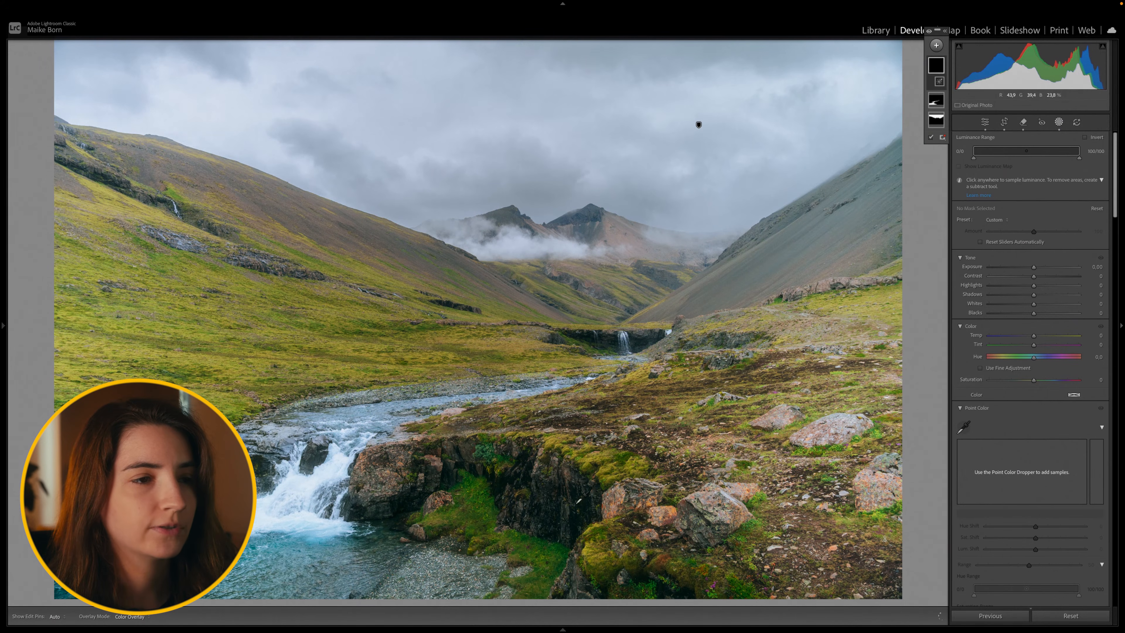
{"action": "left_click", "coordinate": [584, 505]}
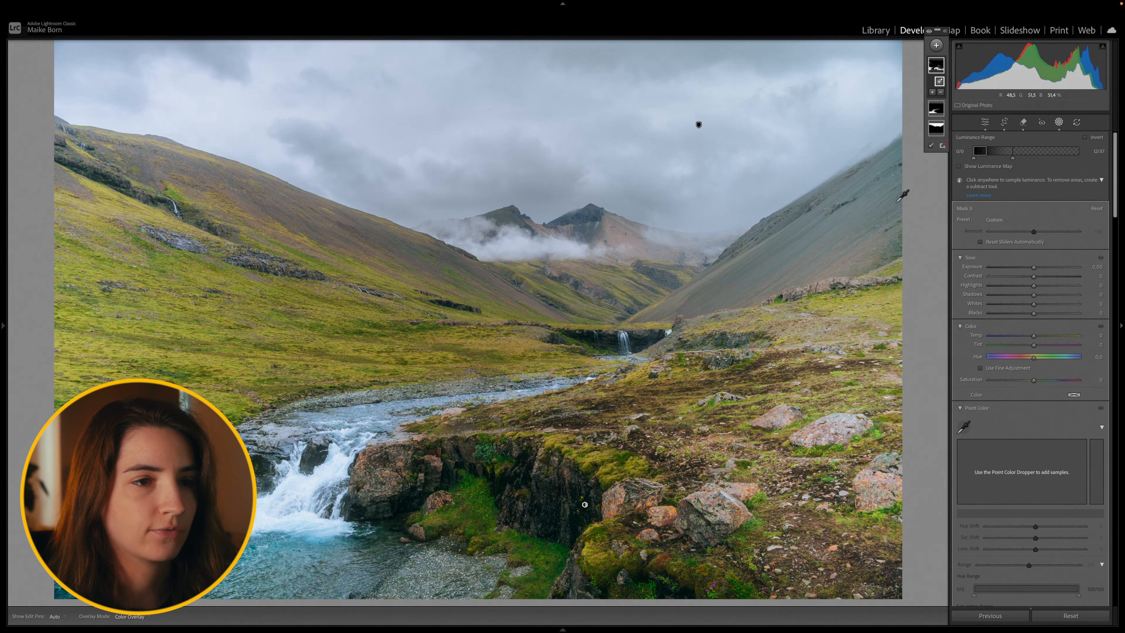
{"action": "key", "text": "o"}
{"action": "left_click_drag", "start_coordinate": [1033, 267], "coordinate": [1027, 267]}
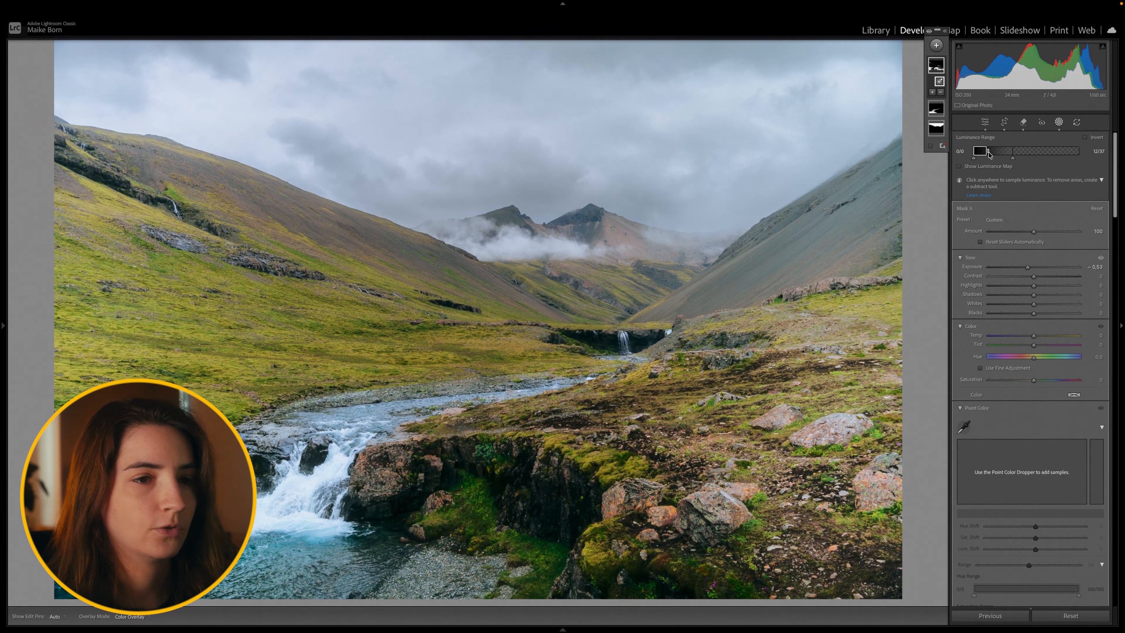
{"action": "left_click_drag", "start_coordinate": [991, 153], "coordinate": [995, 152]}
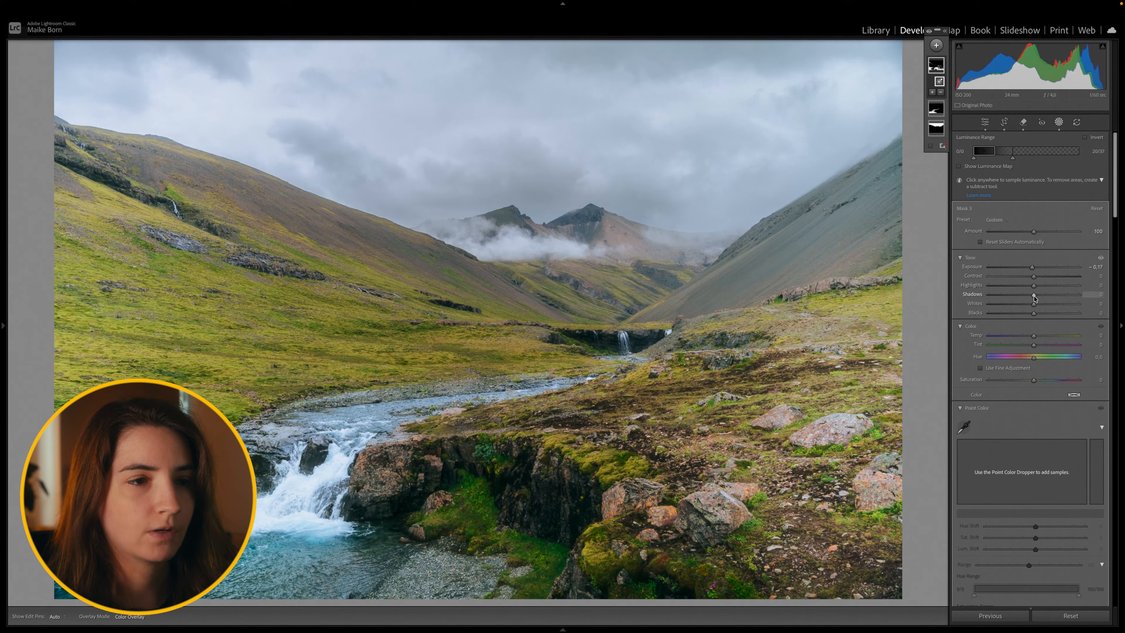
Add a Luminance Range mask sampled from the cloudy sky, set its exposure to about 0.16 and adjust its brightness range.
{"action": "left_click", "coordinate": [932, 46]}
{"action": "left_click", "coordinate": [956, 191]}
{"action": "left_click", "coordinate": [698, 124]}
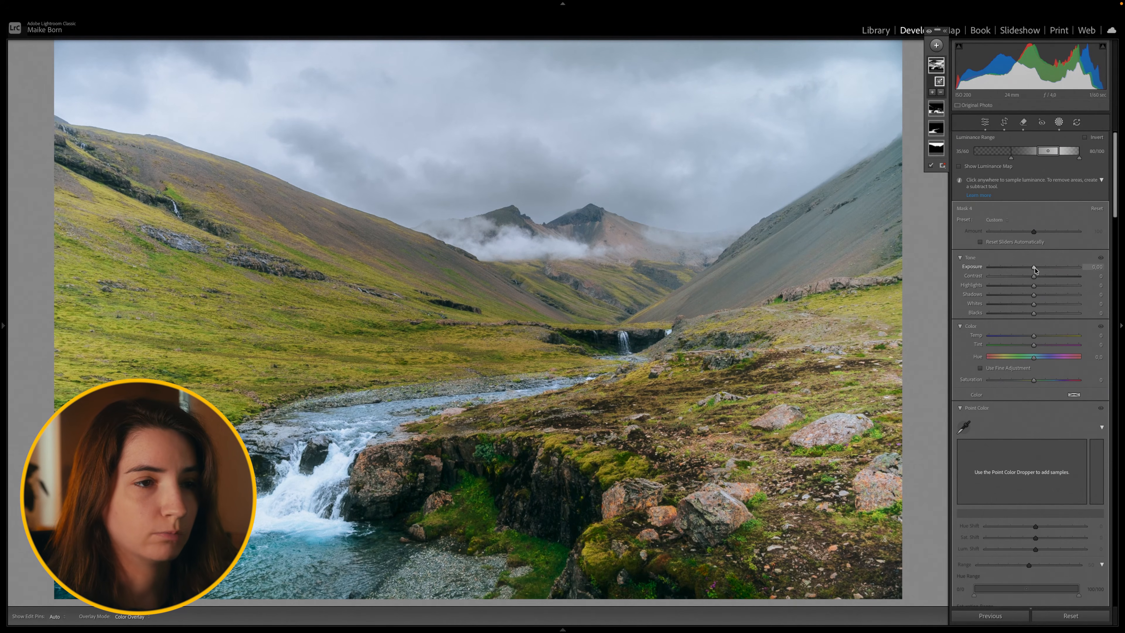
{"action": "left_click_drag", "start_coordinate": [1034, 268], "coordinate": [1036, 267]}
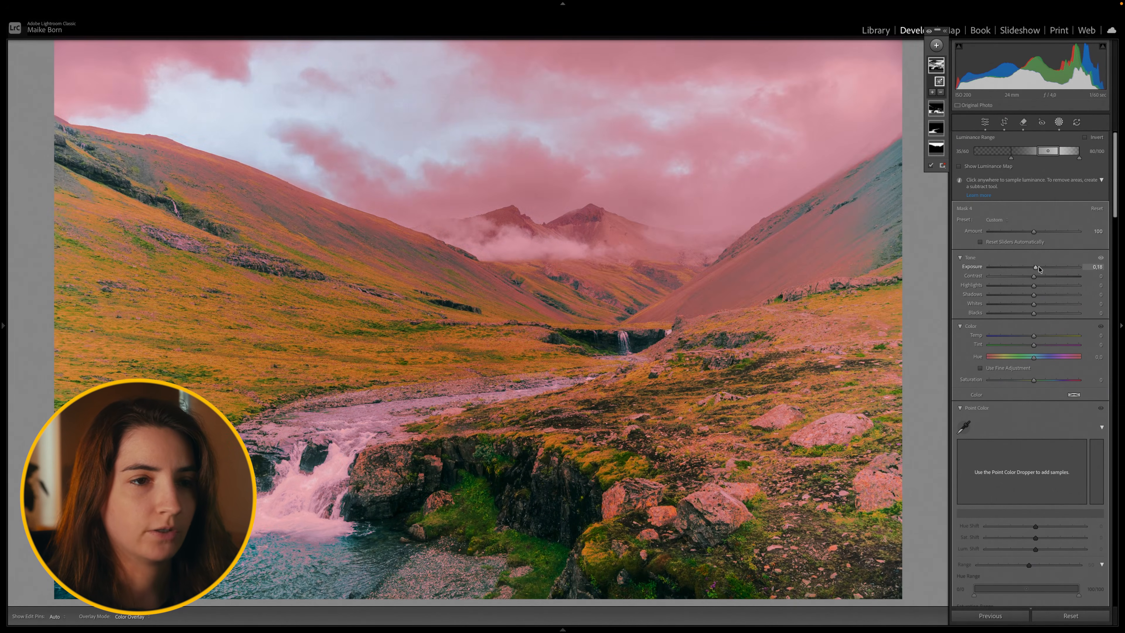
{"action": "mouse_move", "coordinate": [1048, 151]}
{"action": "left_mouse_down"}
{"action": "mouse_move", "coordinate": [1067, 151]}
{"action": "mouse_move", "coordinate": [1040, 159]}
{"action": "left_mouse_up"}
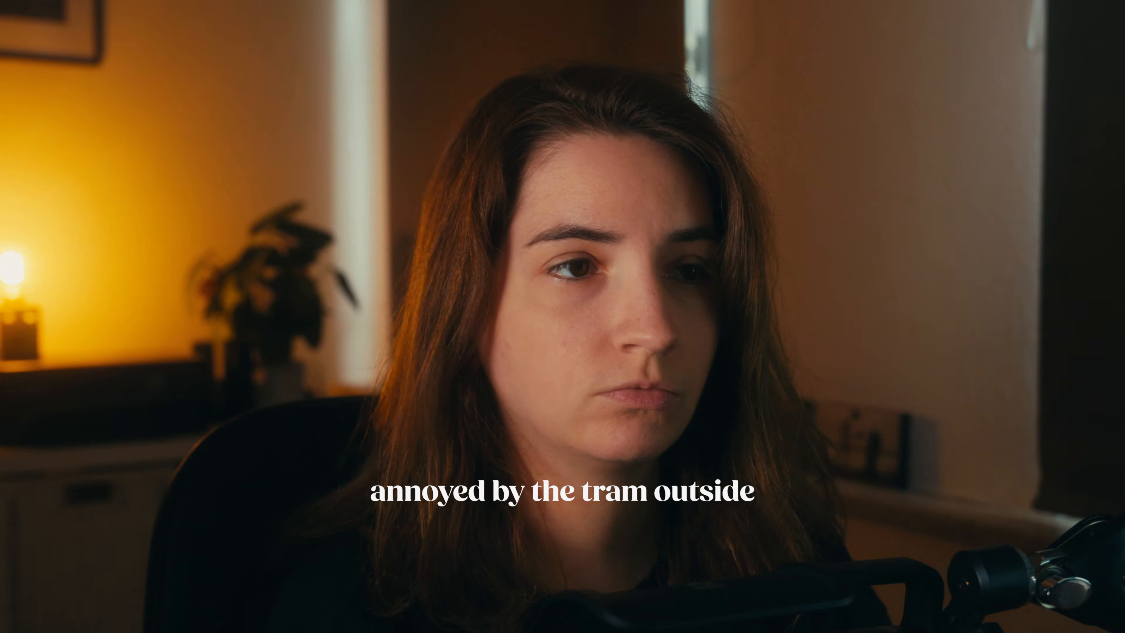